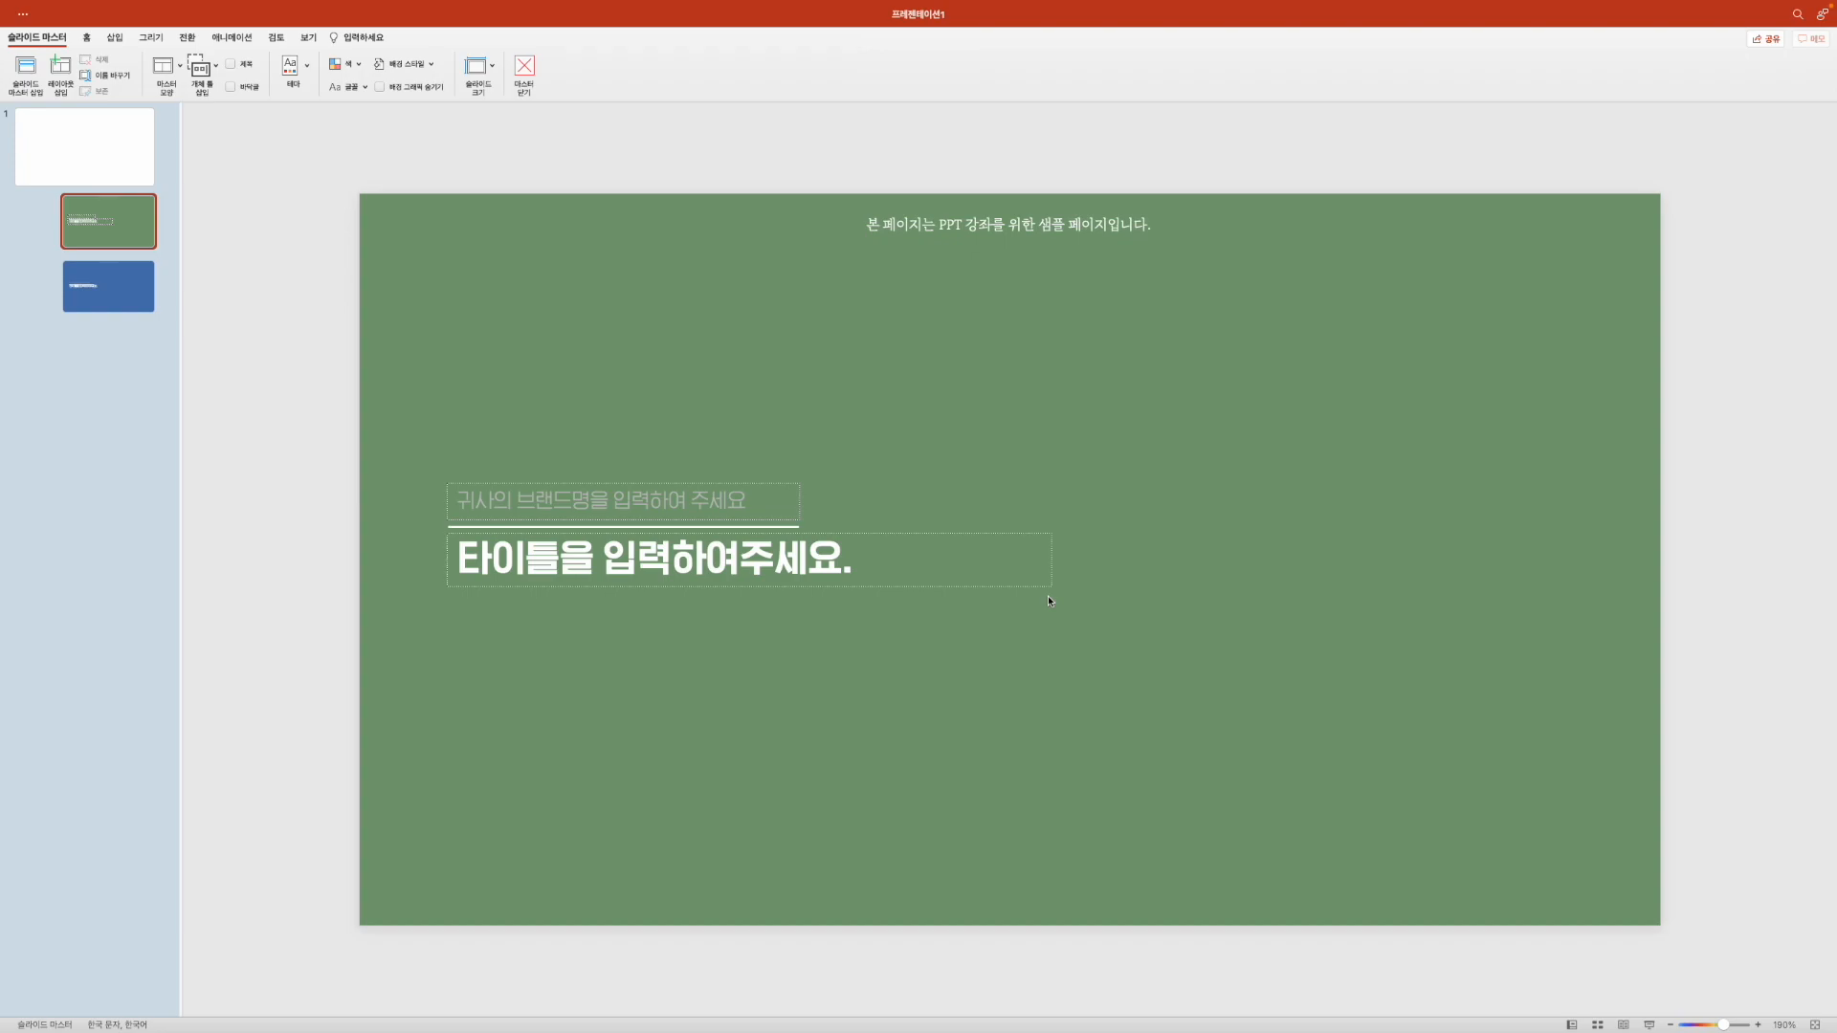
Display the blue title layout and close the slide master view
left_click(122, 304)
left_click(114, 36)
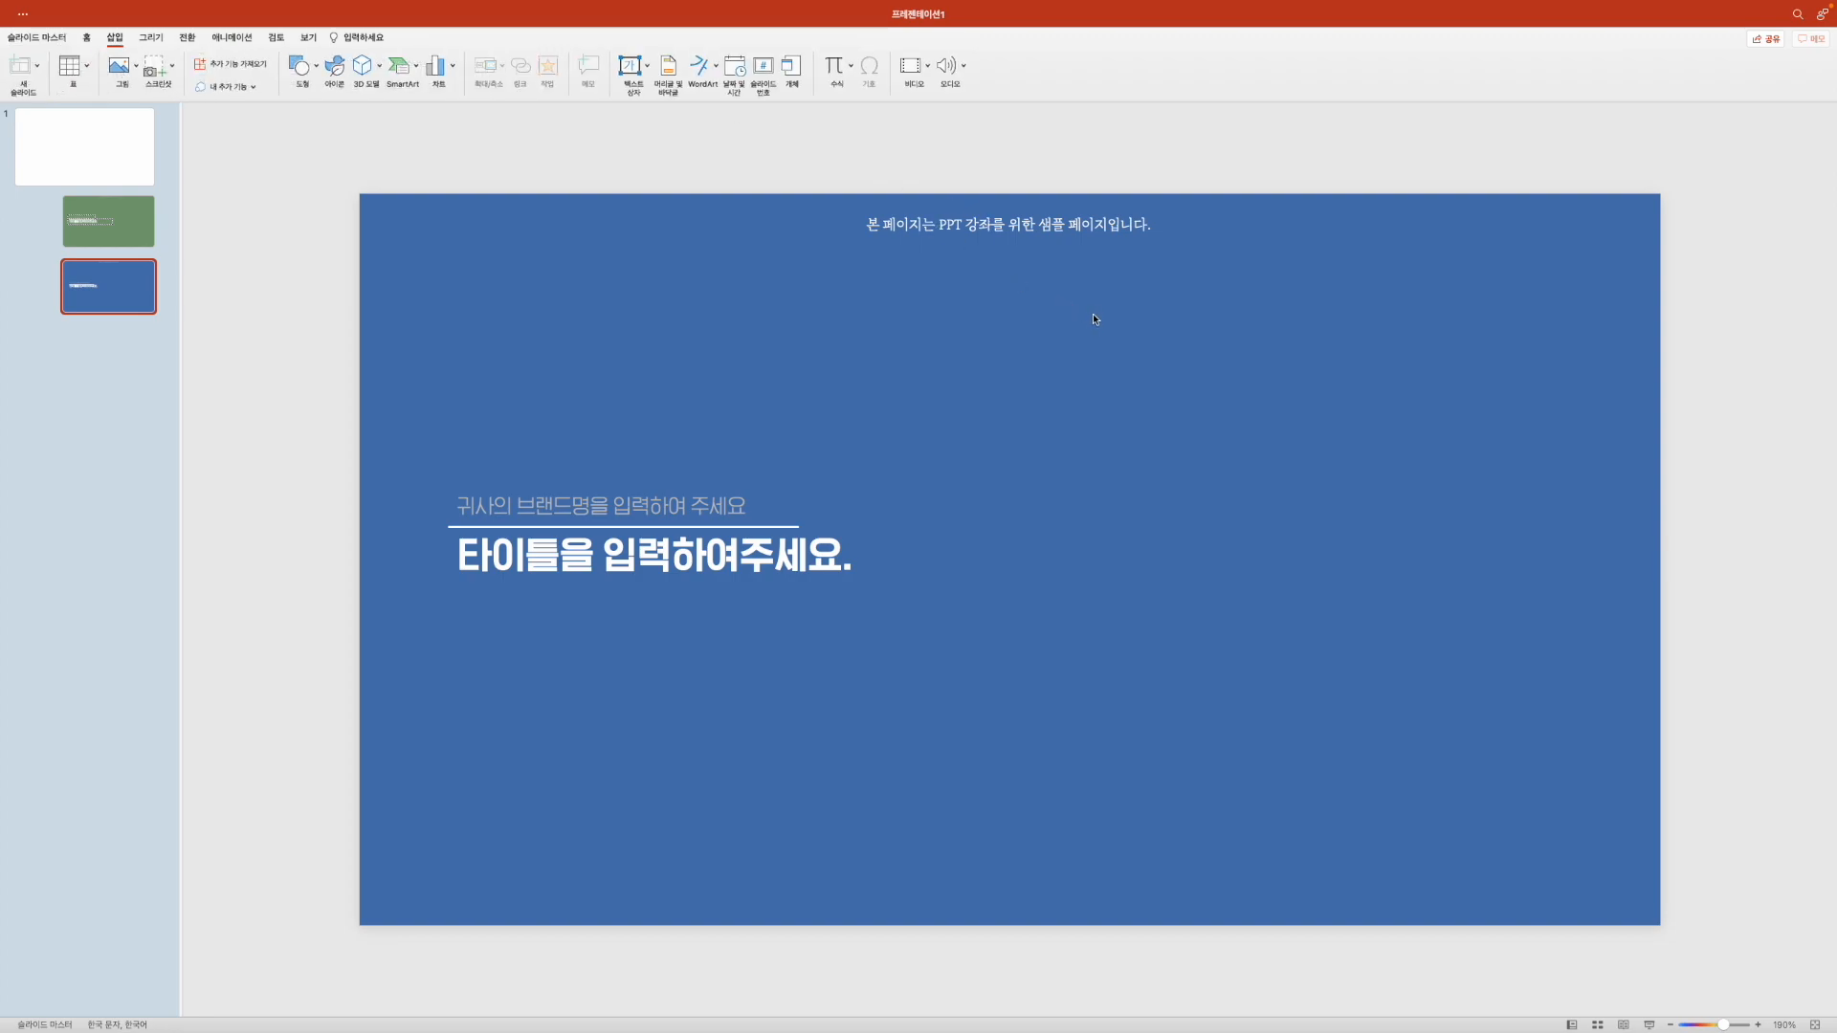
left_click(36, 36)
left_click(523, 71)
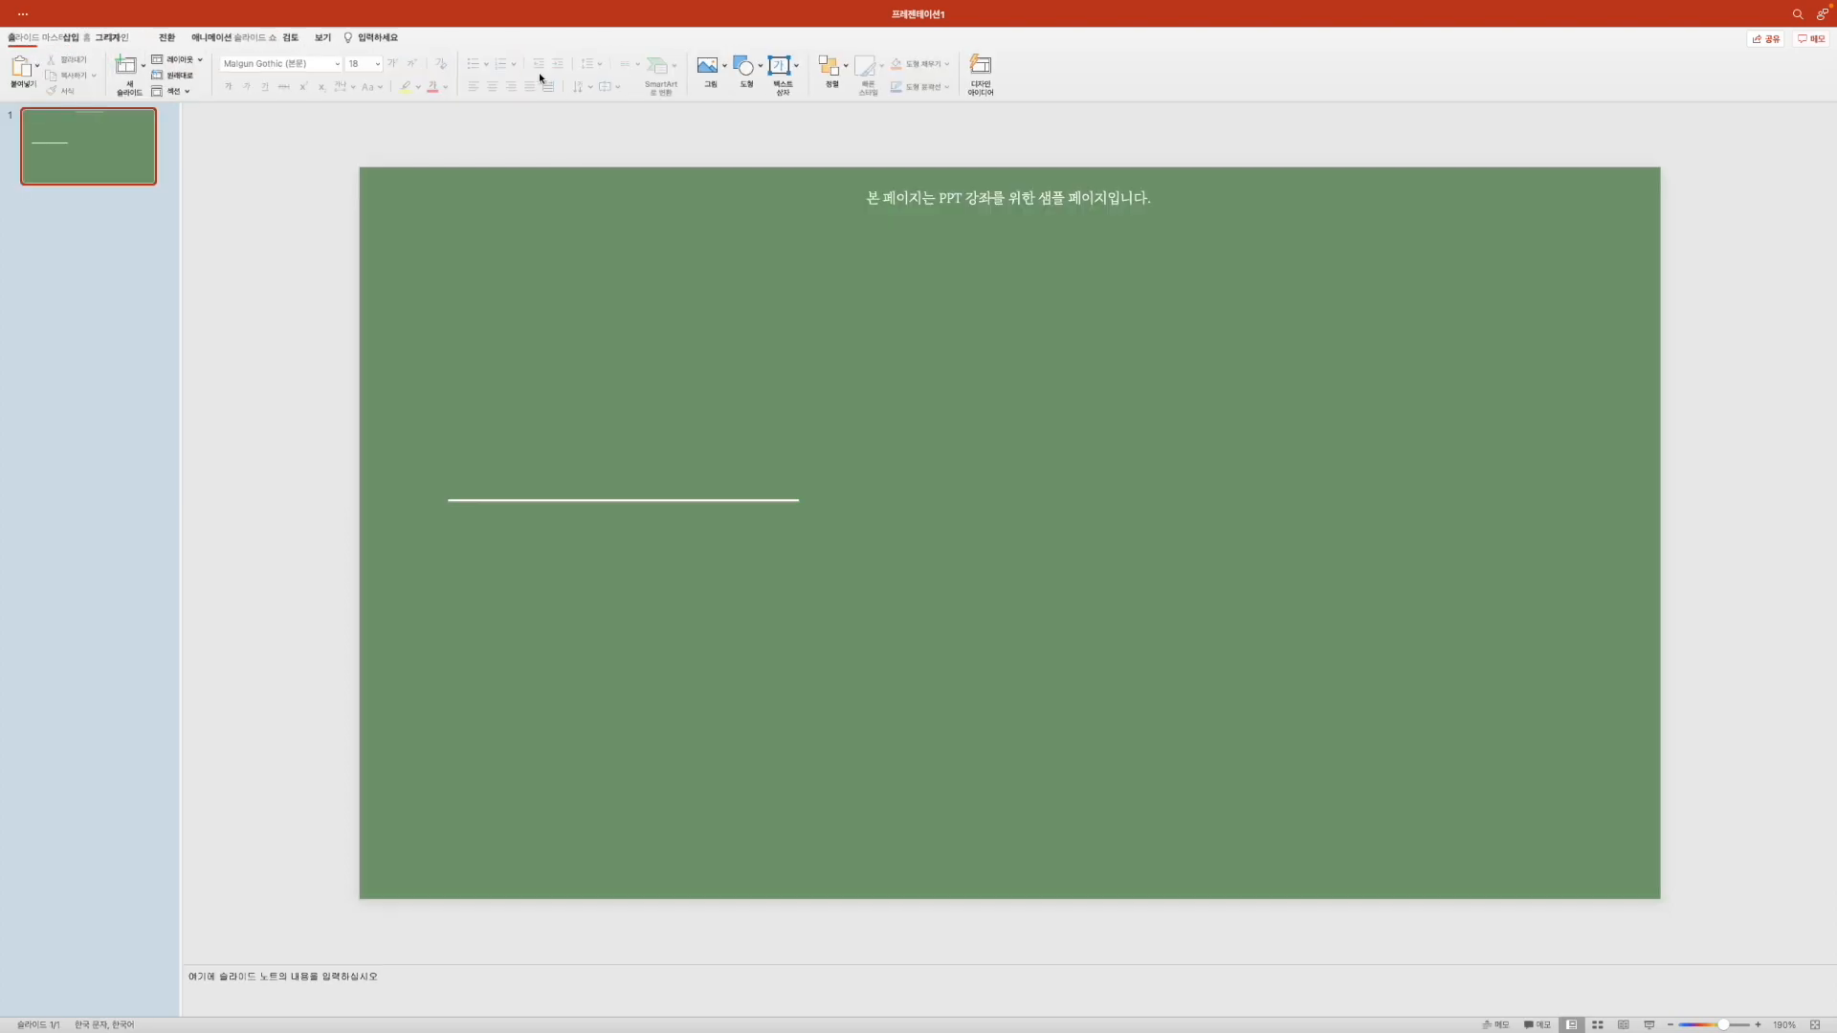
Add two slides with the blue title layout and delete the original green slide
right_click(84, 155)
left_click(112, 244)
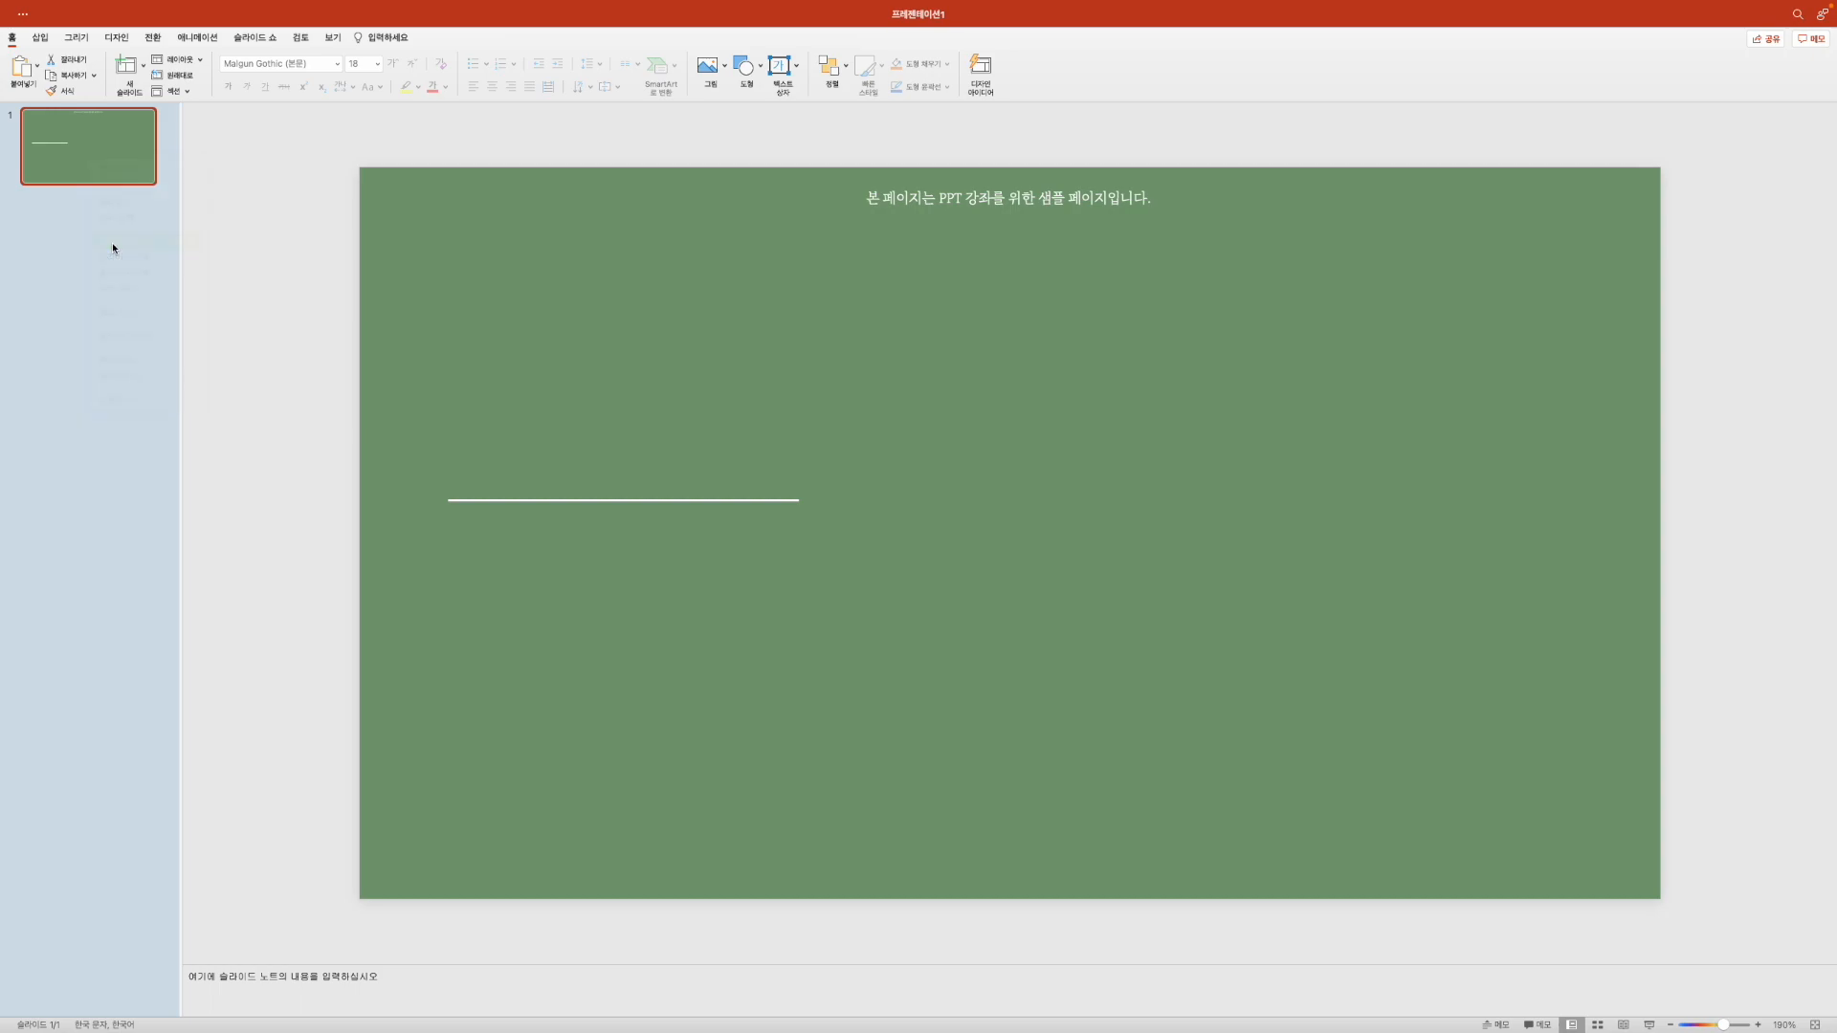
left_click(73, 337)
right_click(79, 328)
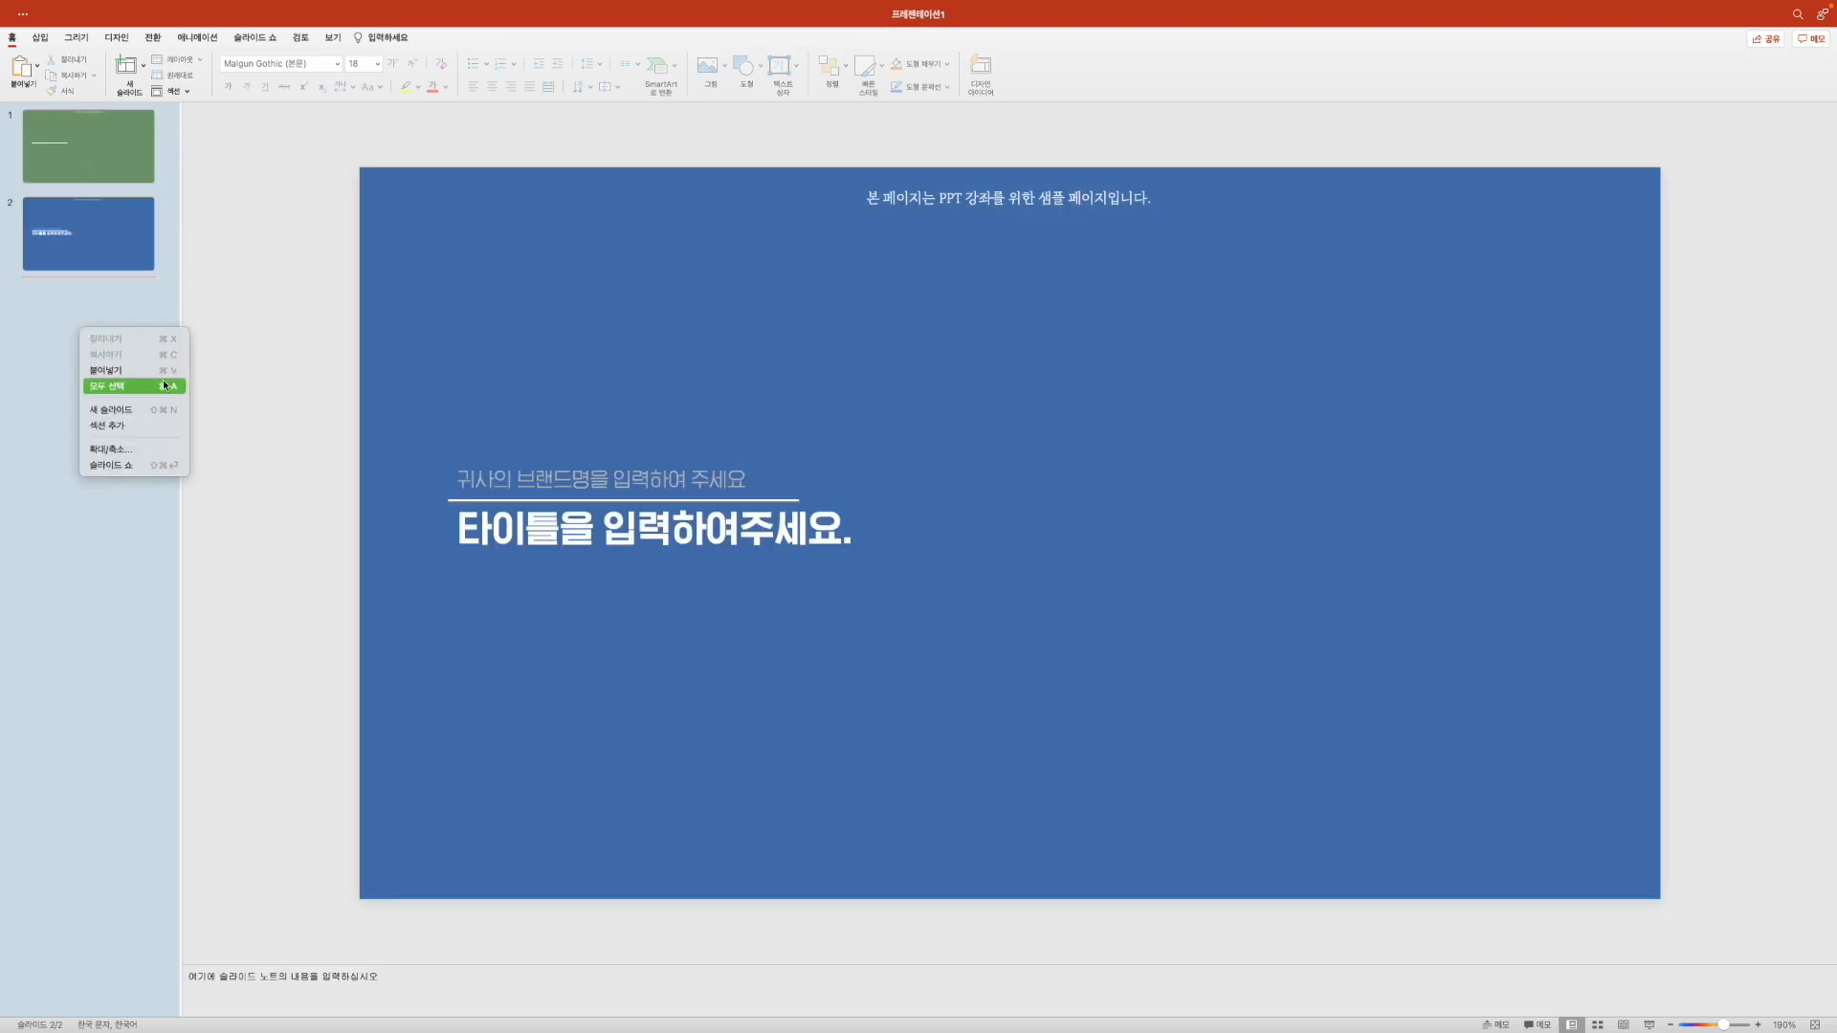
left_click(140, 413)
left_click(67, 124)
key("Delete")
Apply the green title layout to the second slide and move the blue slide below it
left_click(81, 206)
left_click(179, 59)
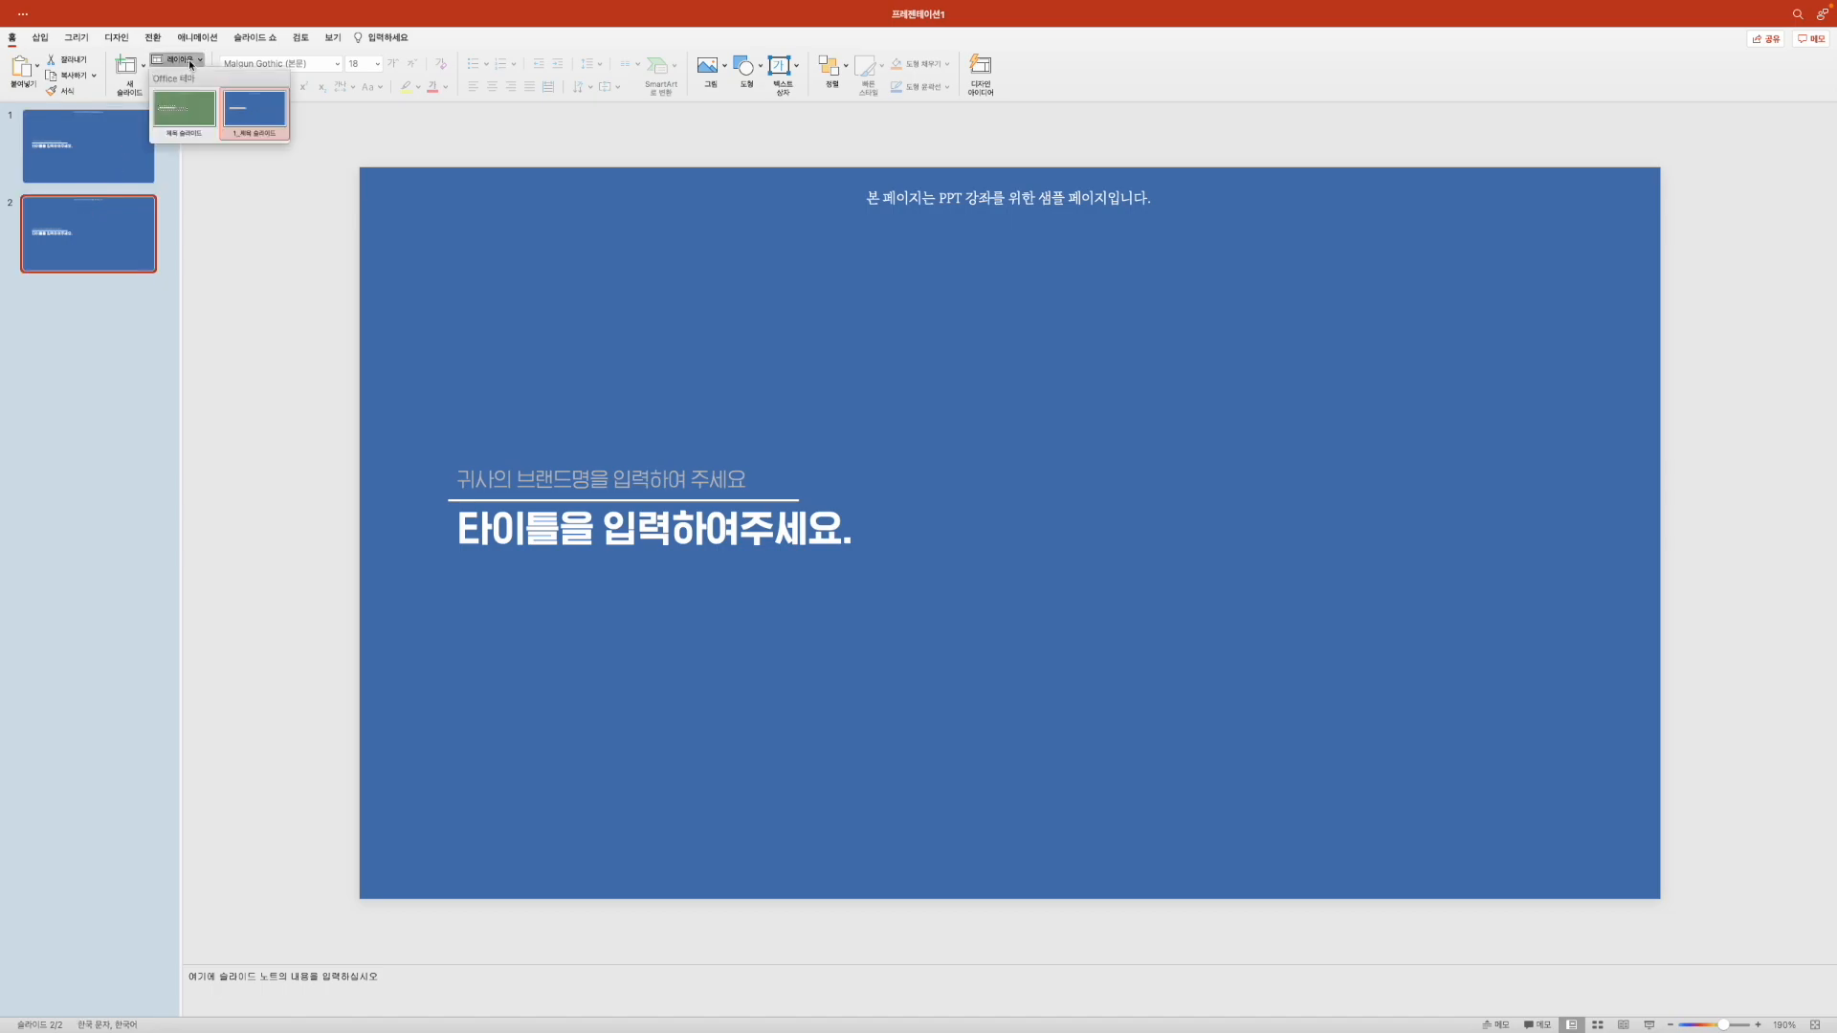
left_click(180, 112)
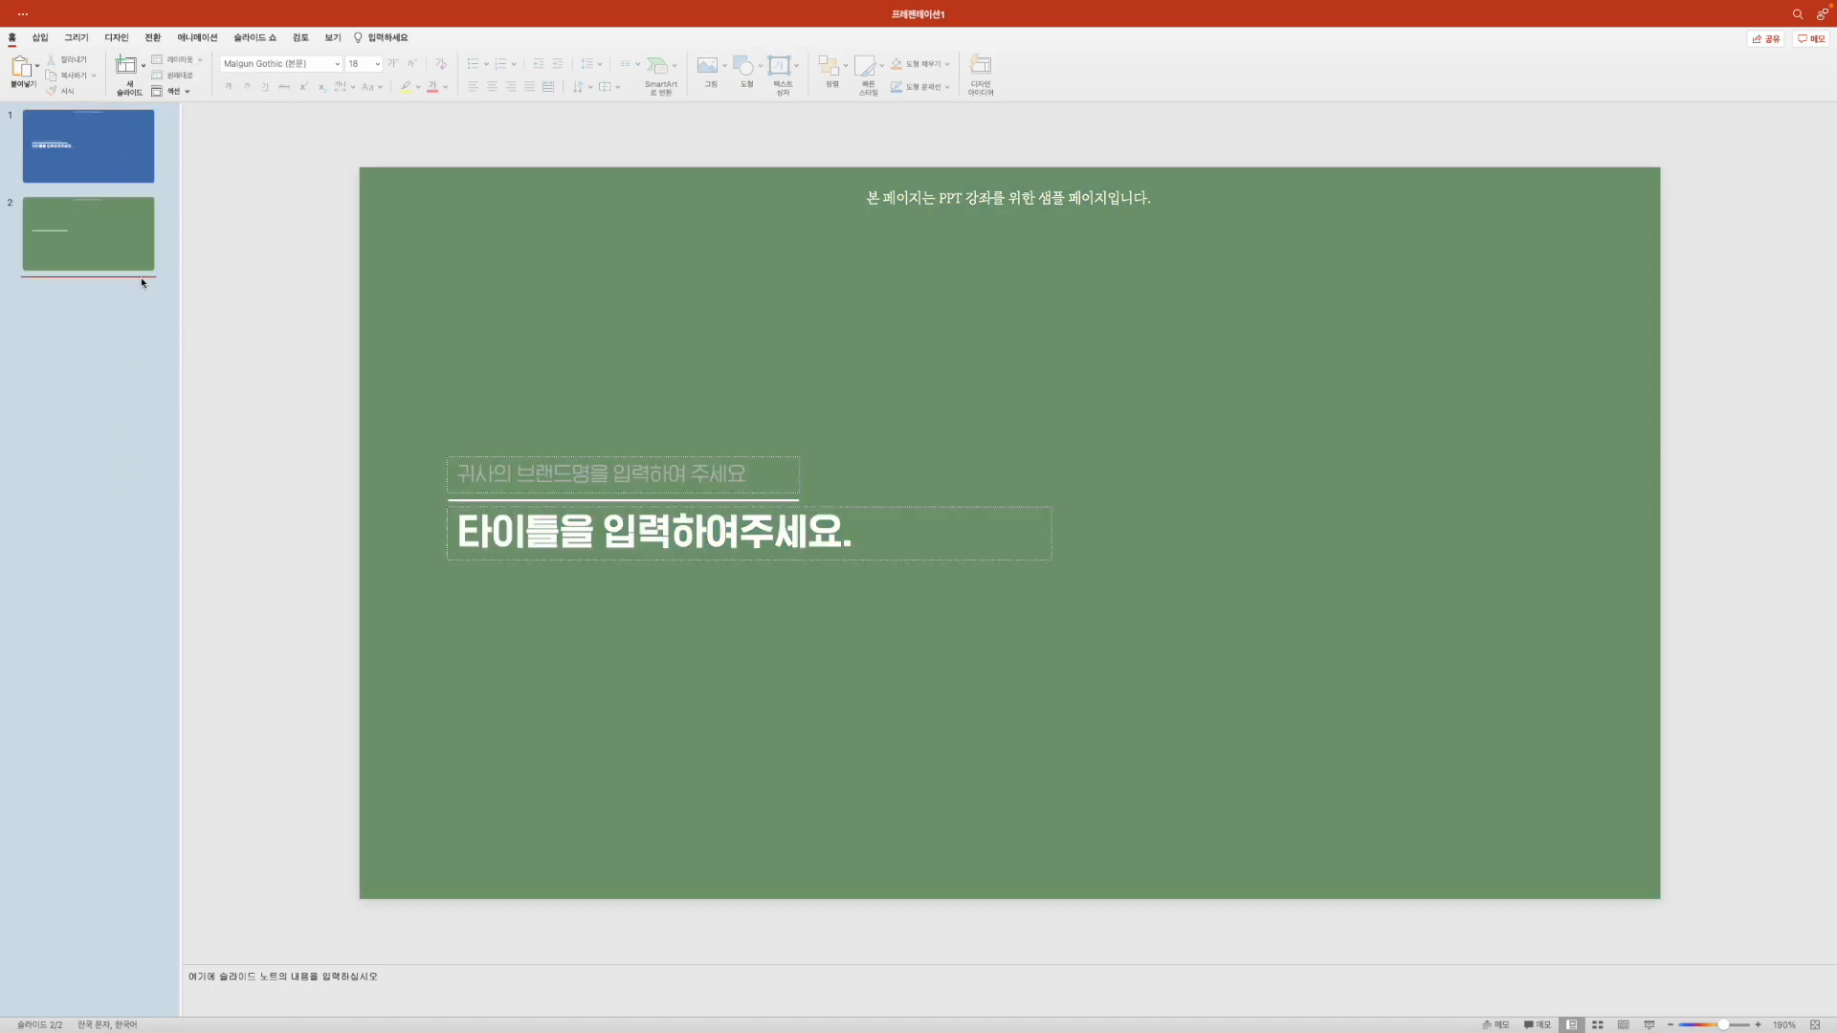
key("Up")
left_click_drag(99, 127, 96, 330)
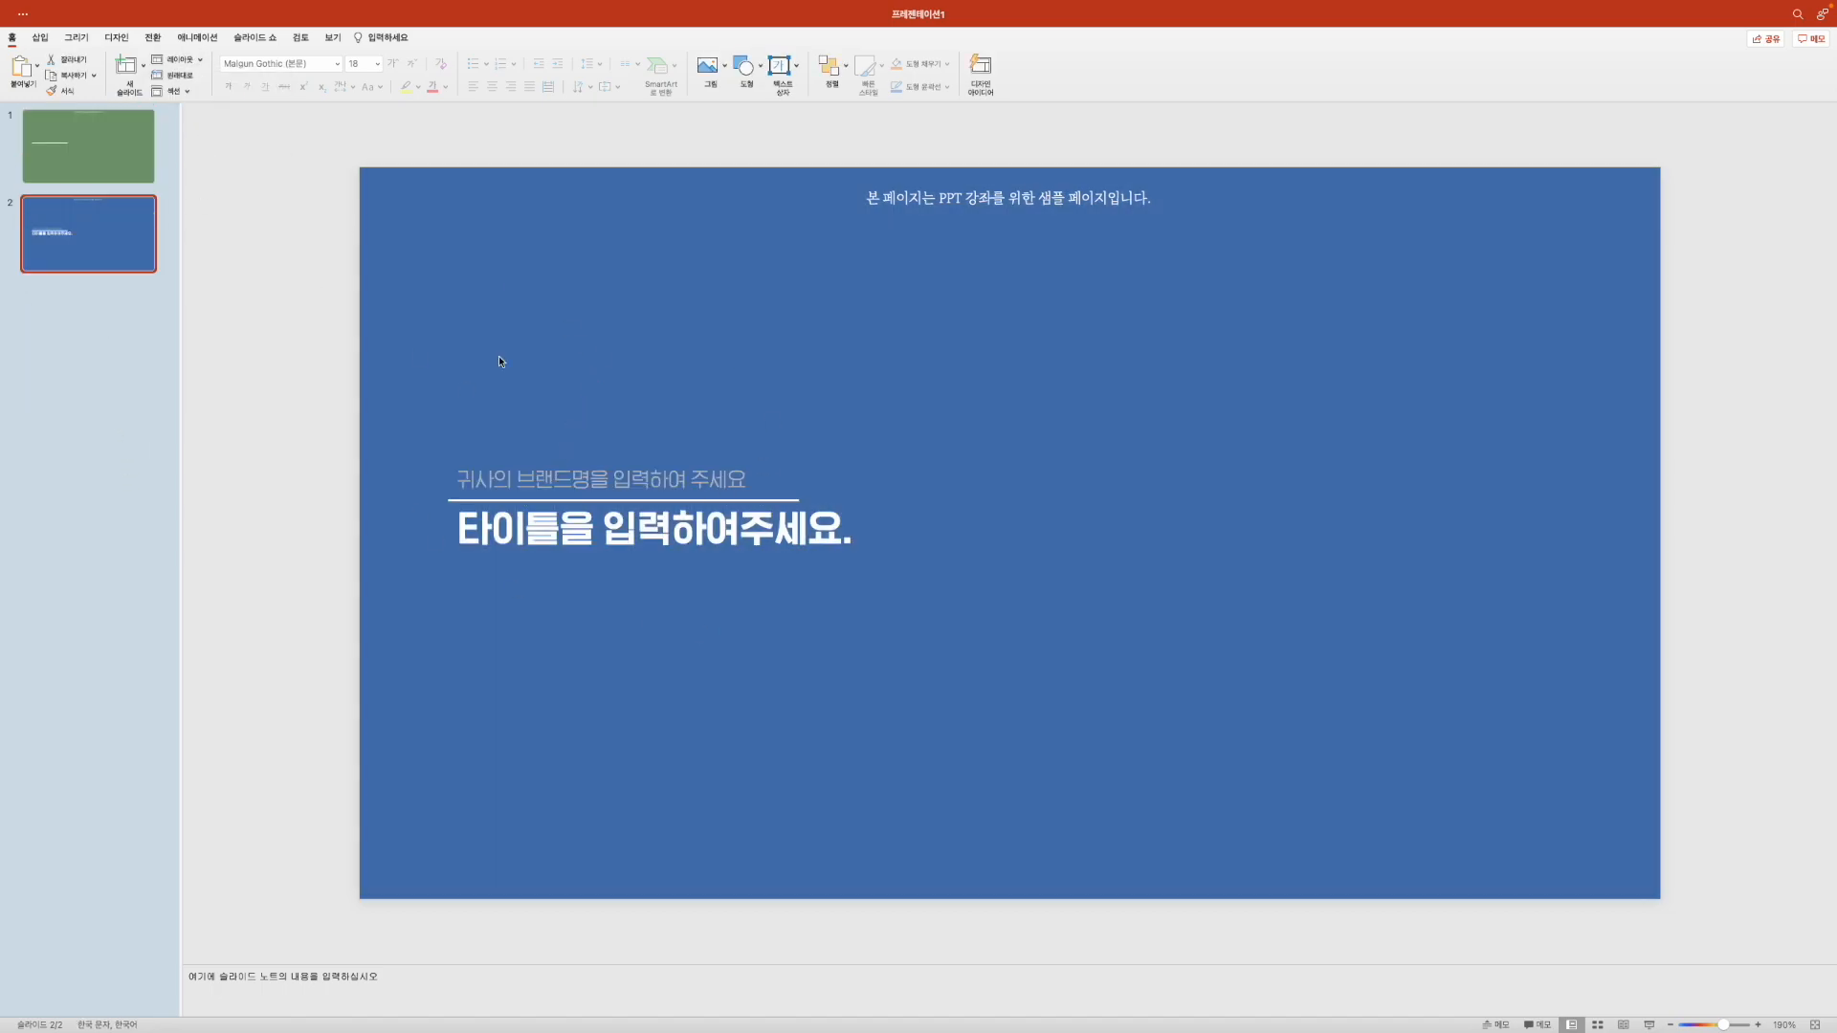
Fill the green slide's brand placeholder with "캡스톤 프로젝트" and its title placeholder with "오늘의 교육자료"
double_click(679, 487)
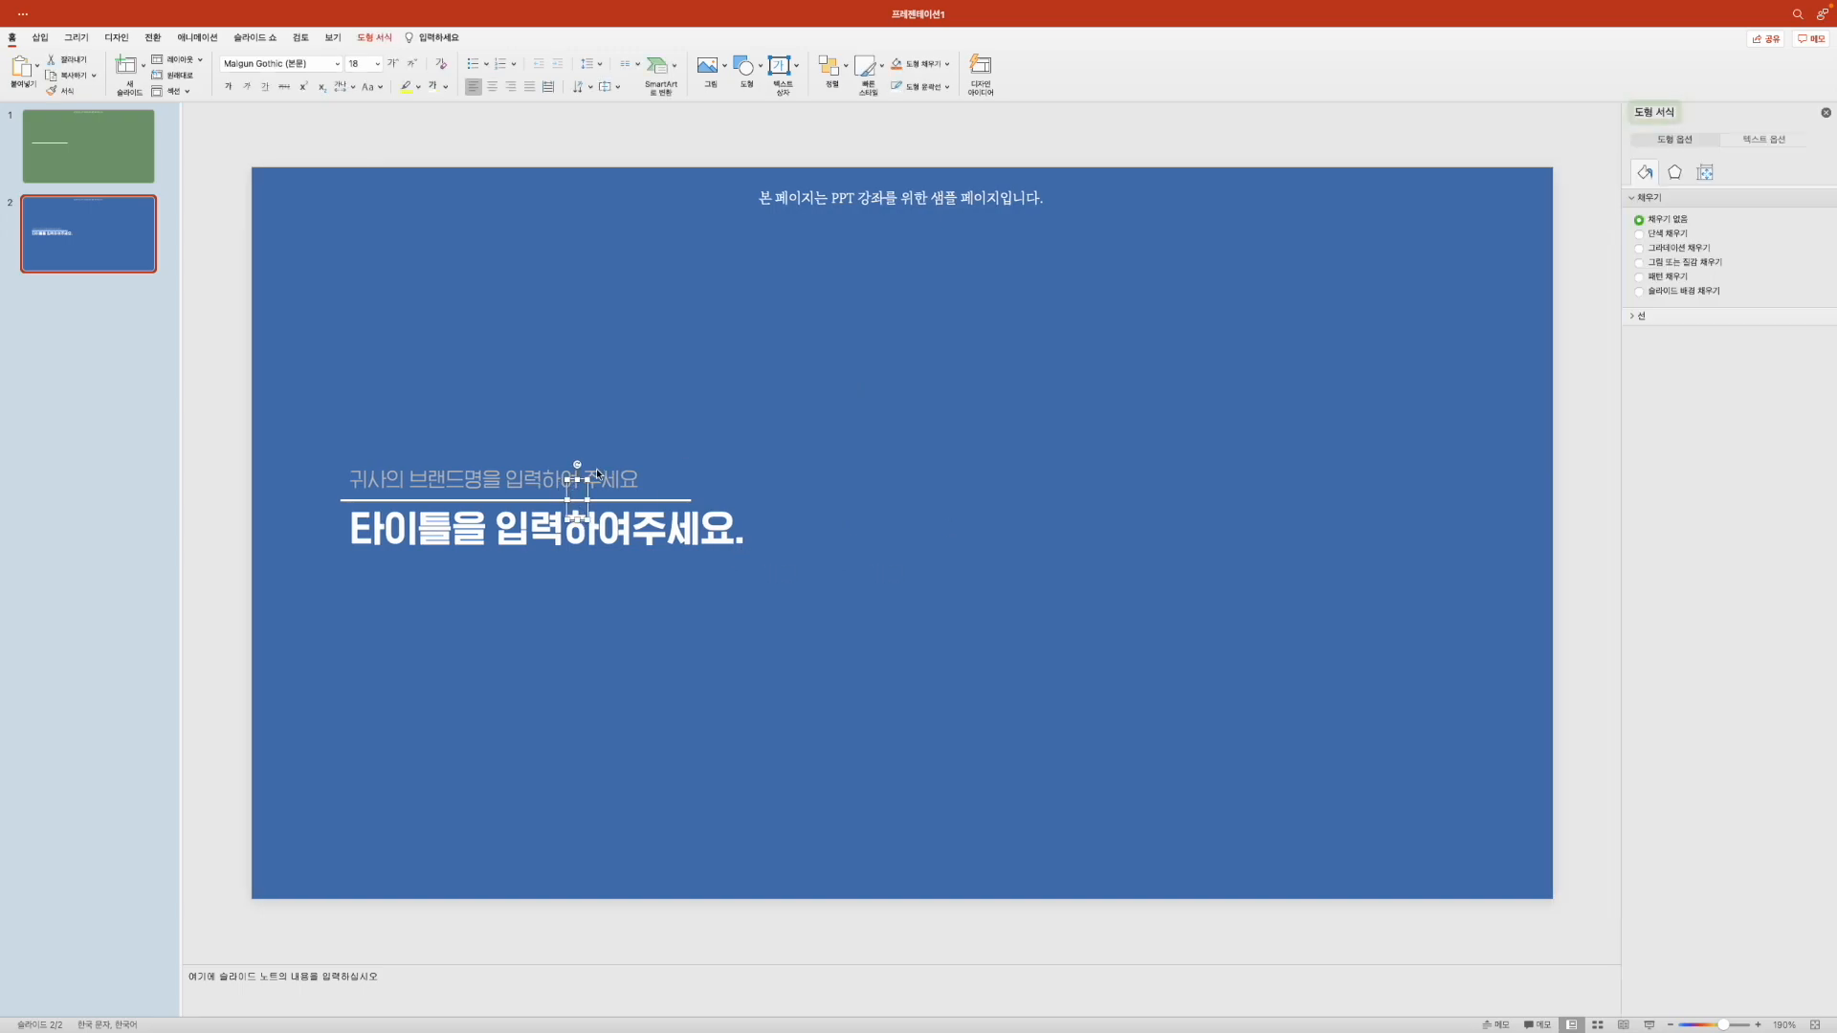
key("Page_Up")
left_click(438, 476)
type("ㅁㄴㅇㄹ")
key("BackSpace")
key("BackSpace")
key("BackSpace")
key("BackSpace")
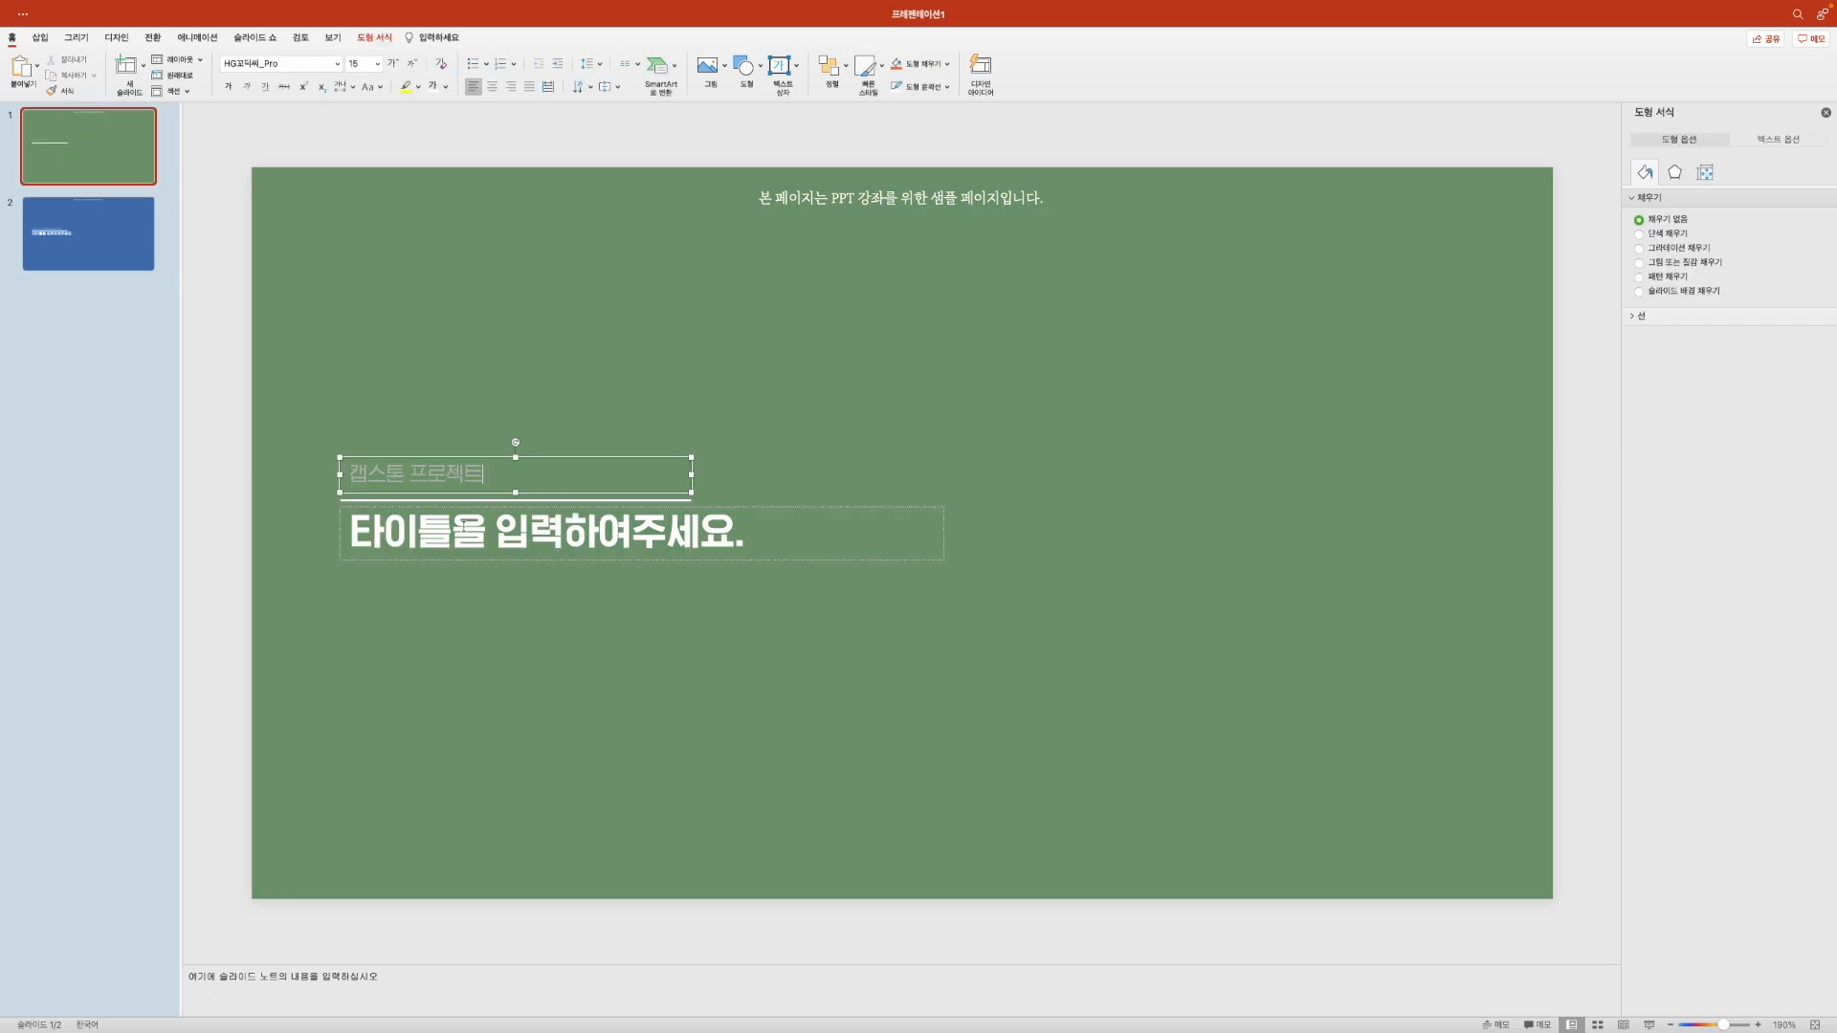
left_click(463, 527)
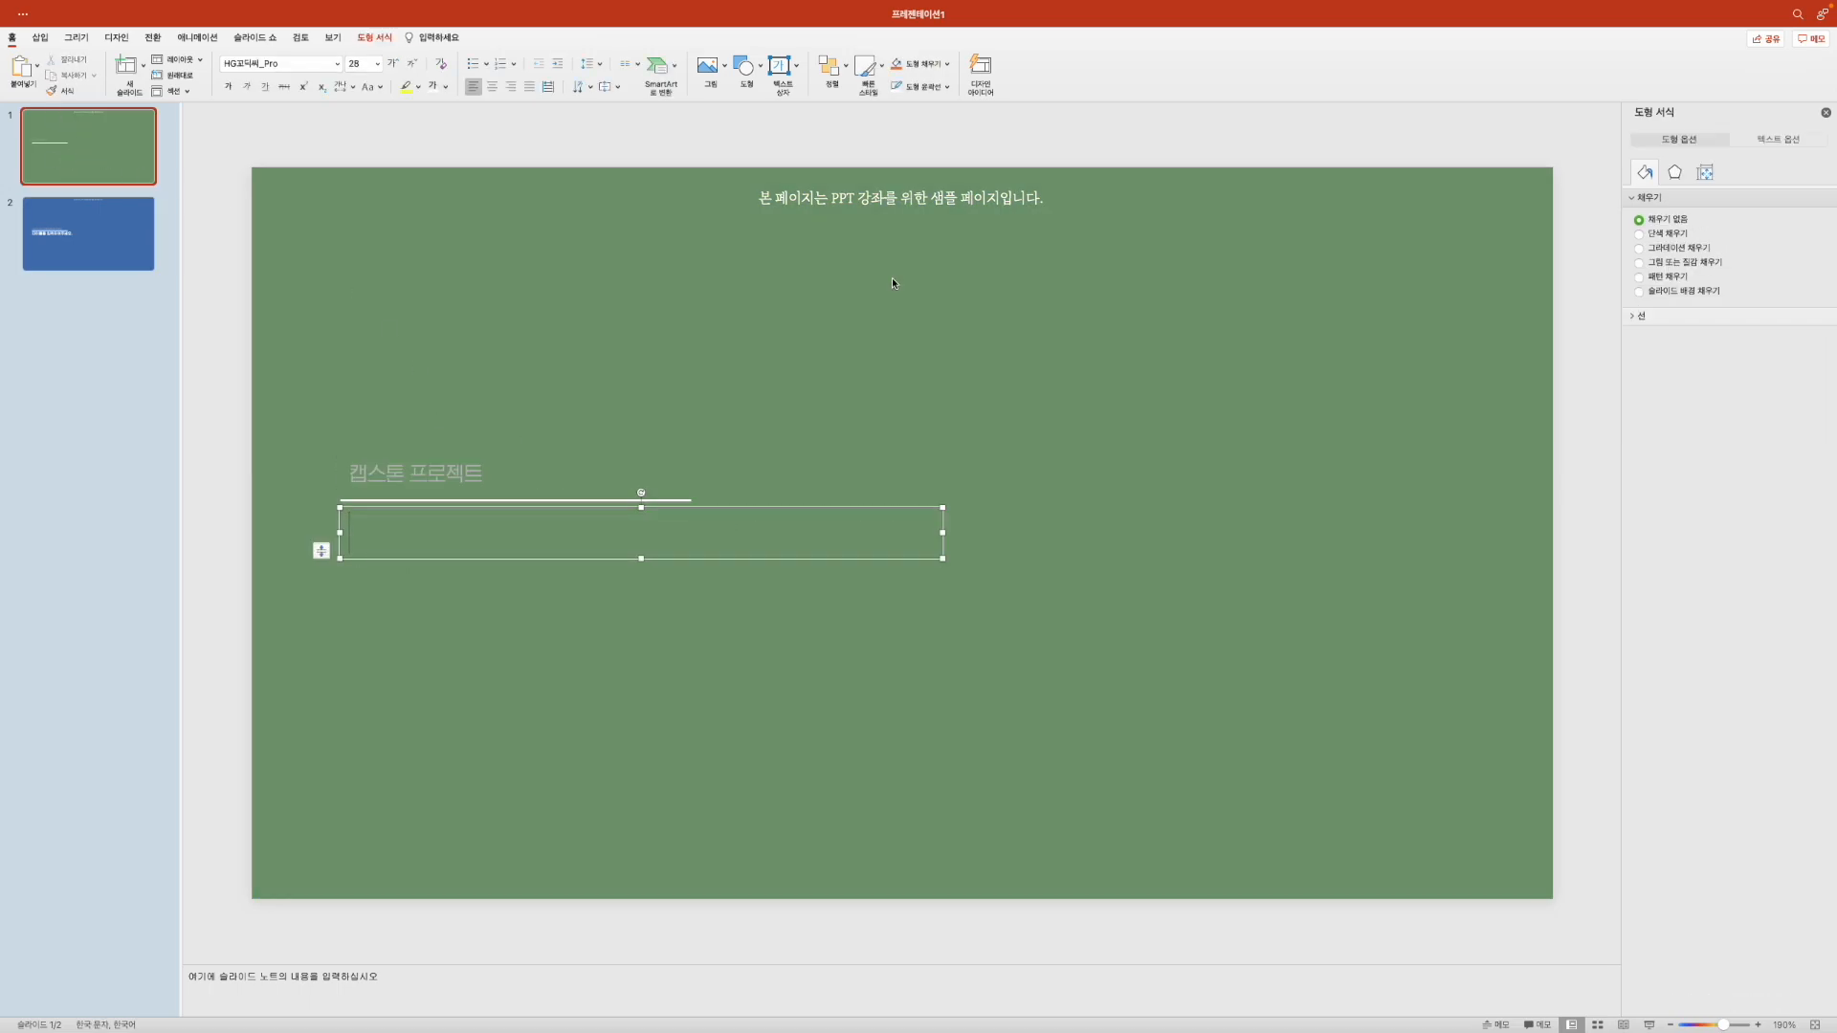
left_click(93, 108)
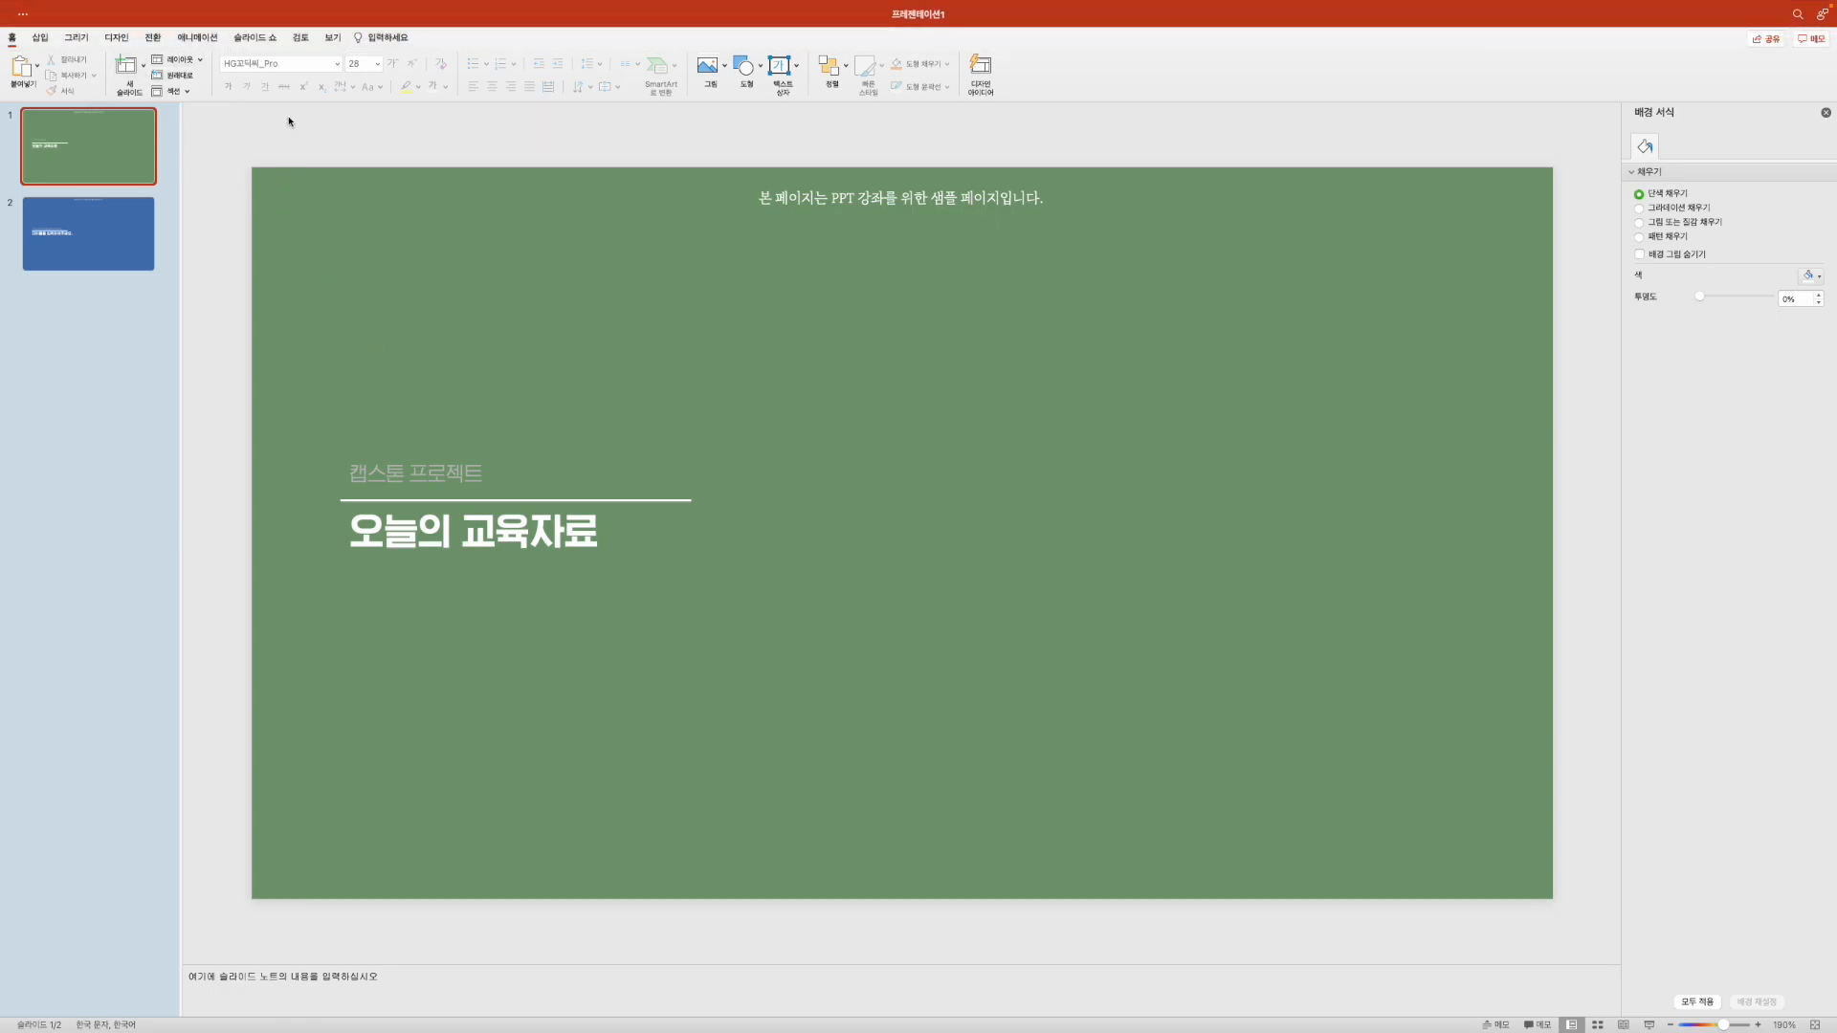
Open the slide master and duplicate the blue title layout
left_click(332, 37)
left_click(178, 72)
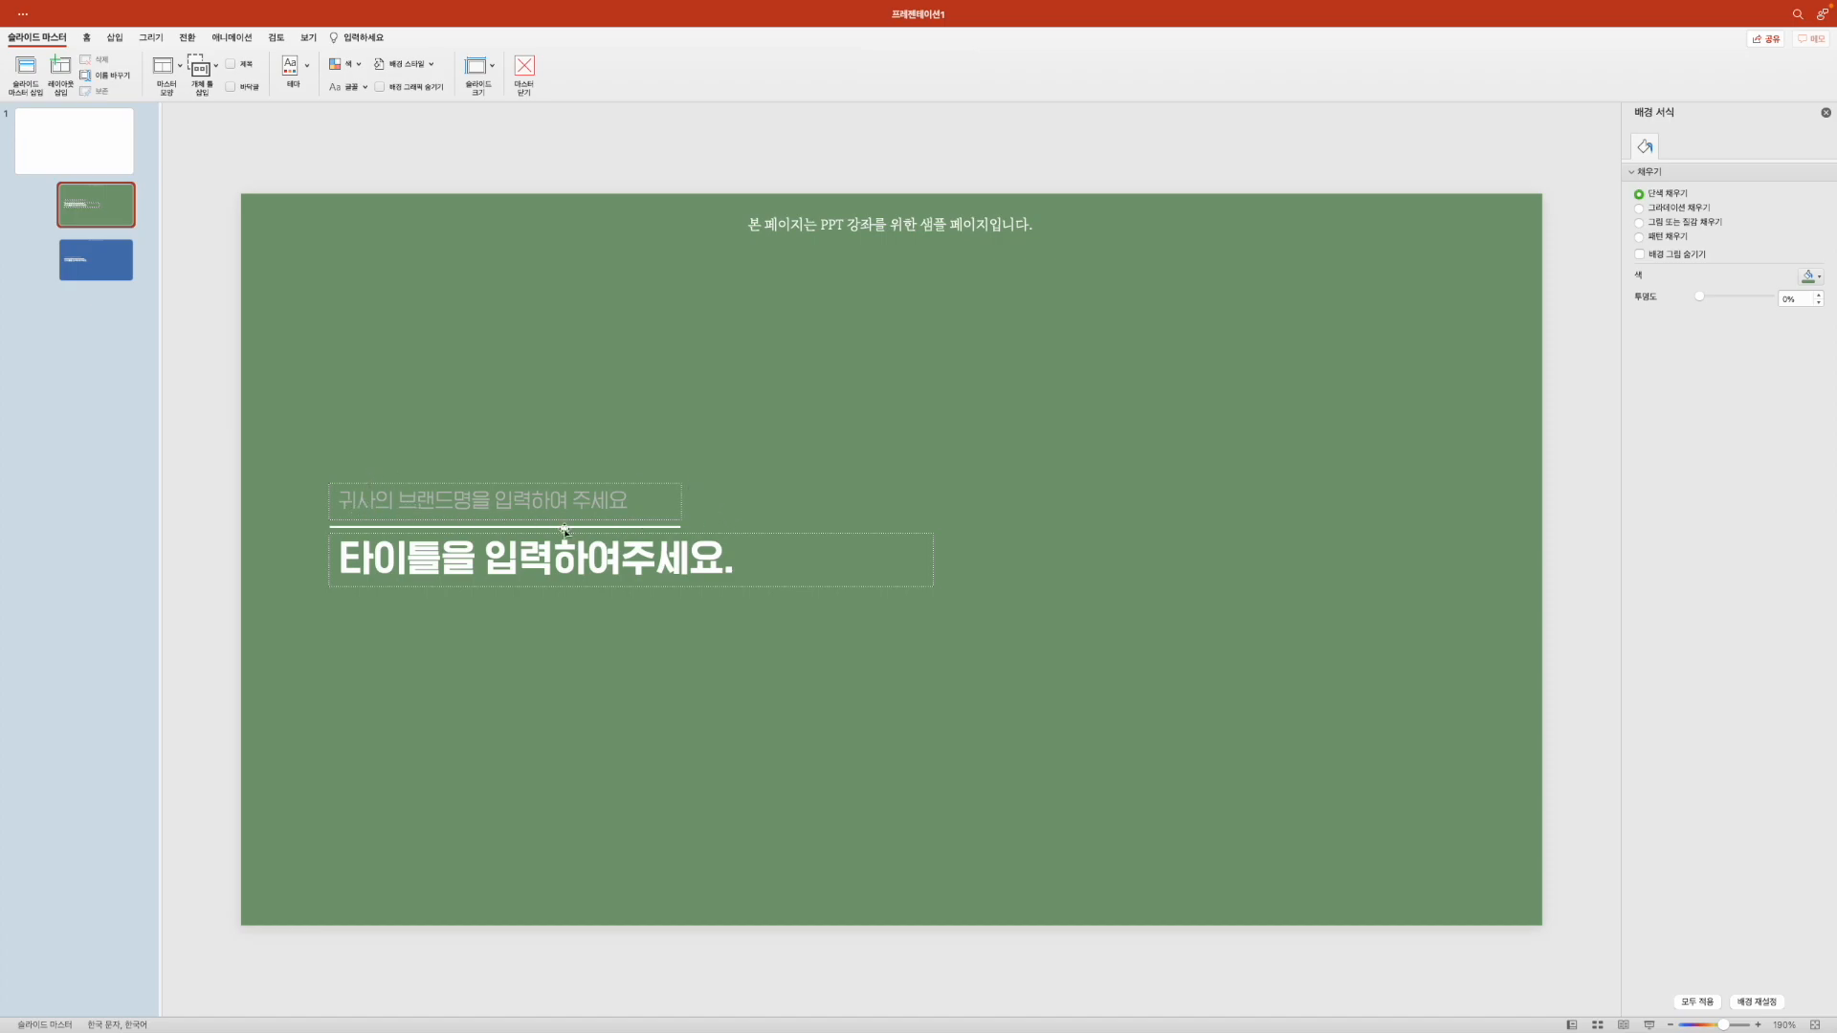
left_click(109, 278)
left_click(530, 505)
left_click(110, 272)
key("super+d")
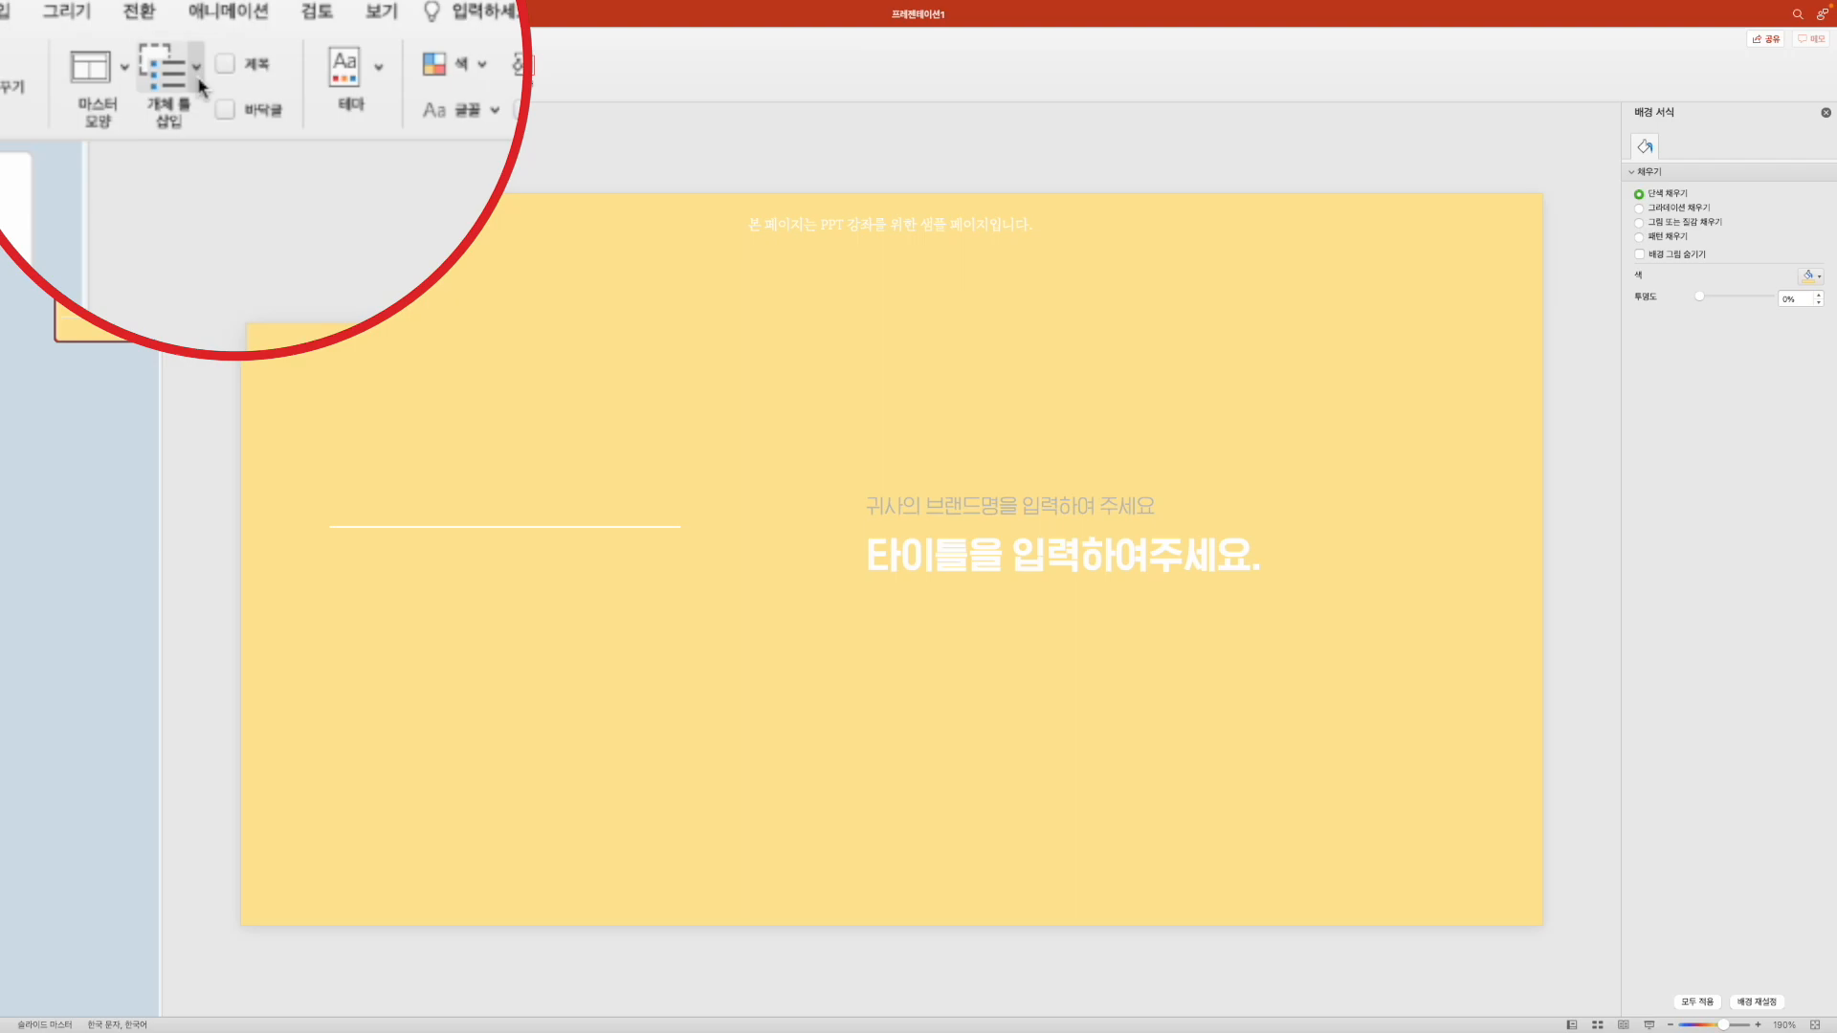
Insert a text placeholder about 9.3 cm wide and 2.1 cm high above the white line on the yellow layout
left_click(197, 77)
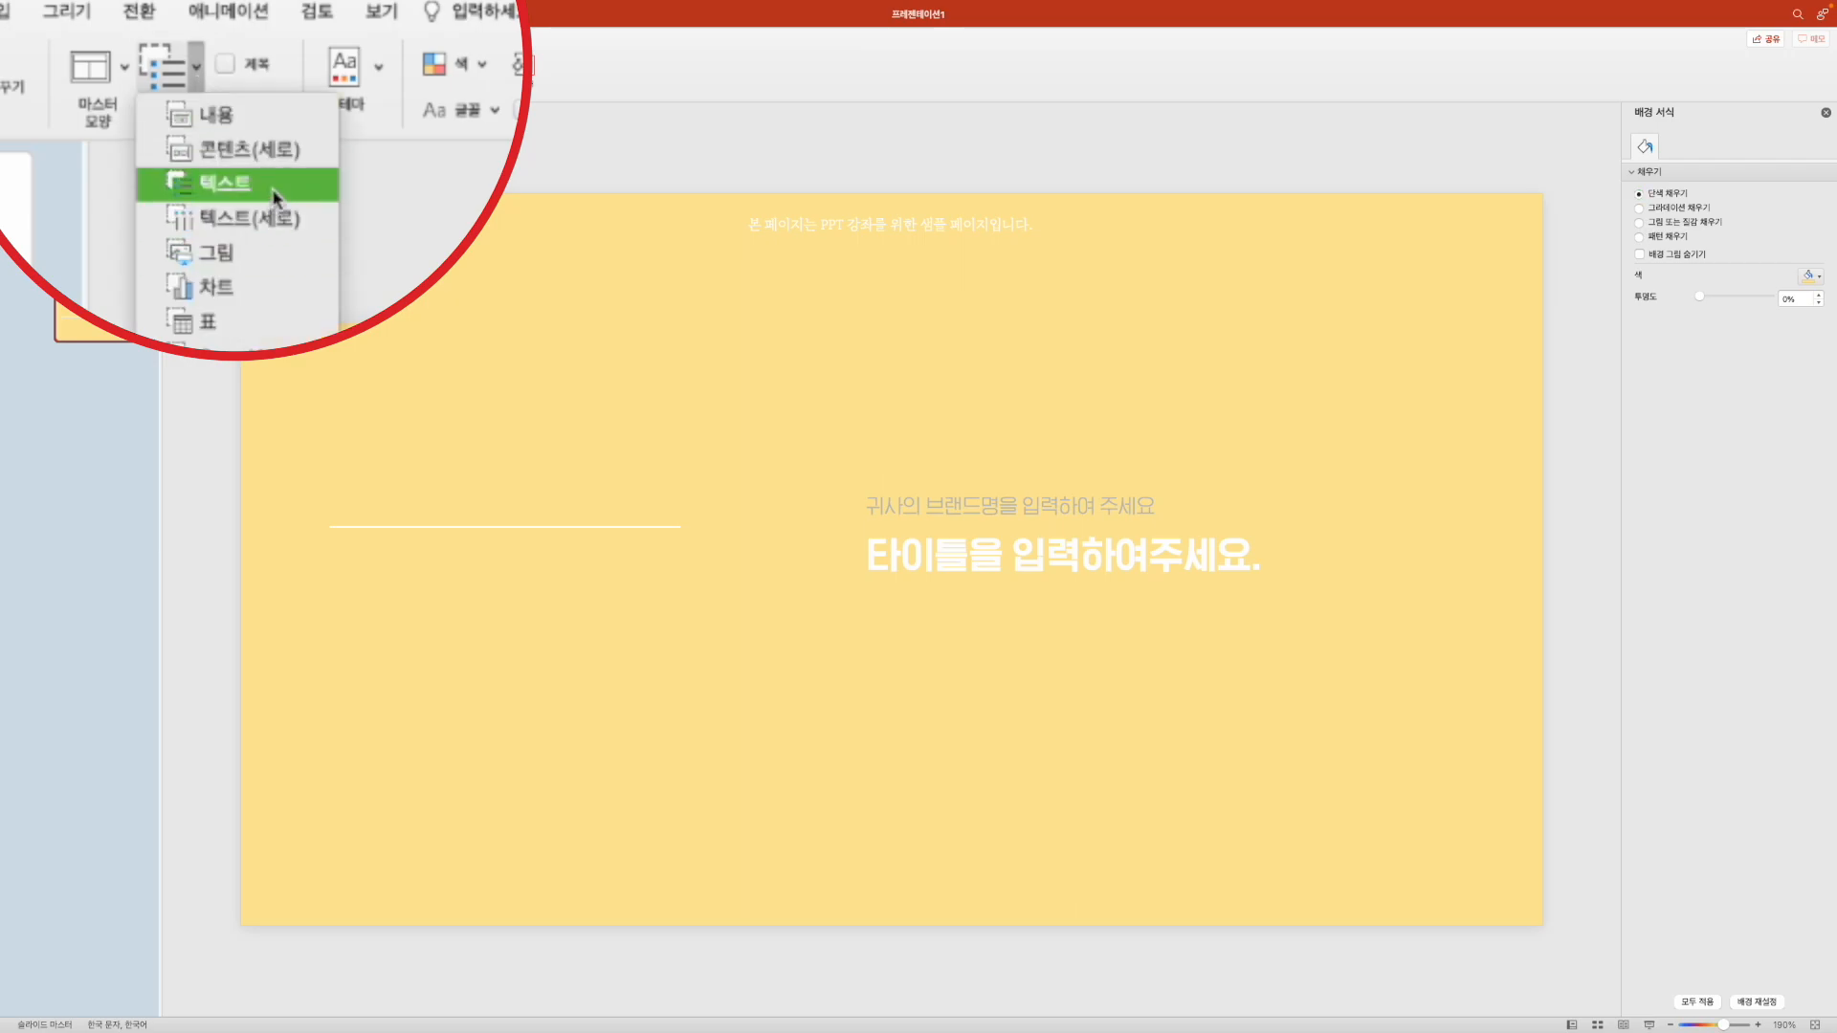
left_click(273, 191)
left_click_drag(321, 436, 707, 517)
Replace the new placeholder's prompt text with "귀사의 브랜드명을 입력하여 주세요."
key("super+a")
key("BackSpace")
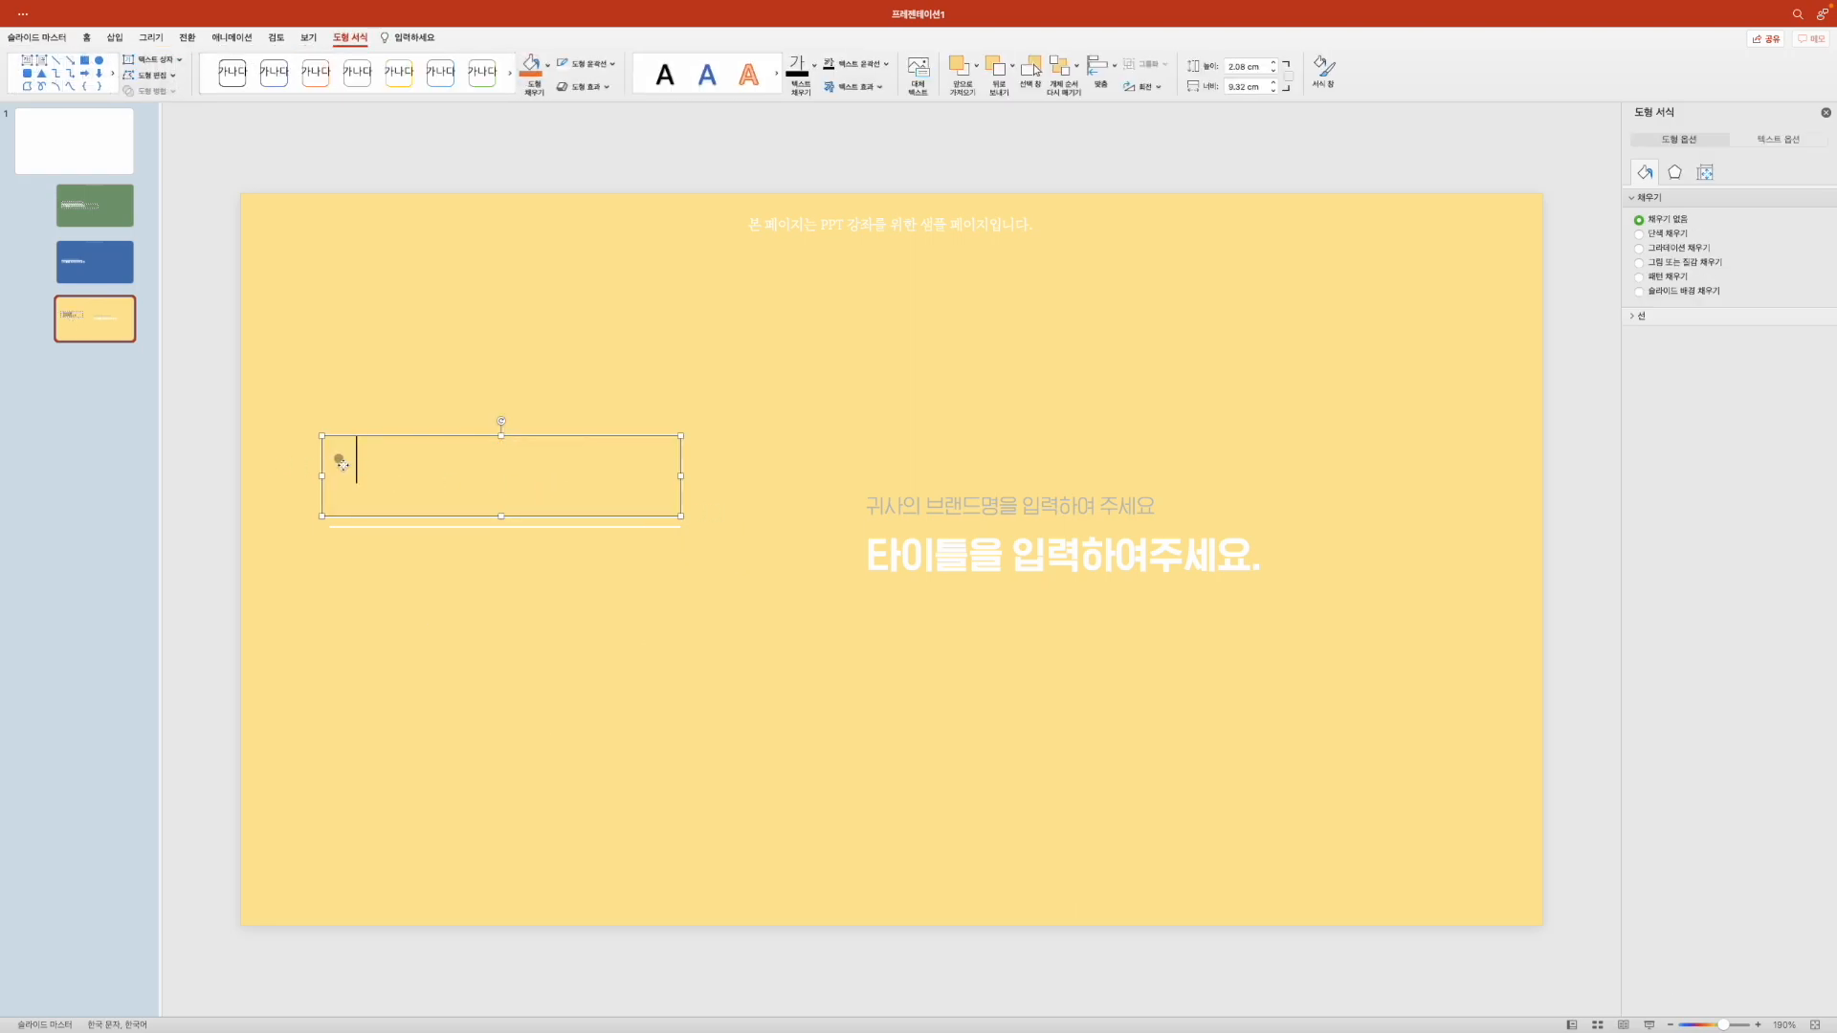
key("BackSpace")
type("귀사의 브랜드명으")
type("ㄹ 입력하여 줏")
type("ㅔ요.")
Format the brand prompt in HG꼬딕씨_Pro 20g at size 15 with a dark grey text colour
key("ctrl+a")
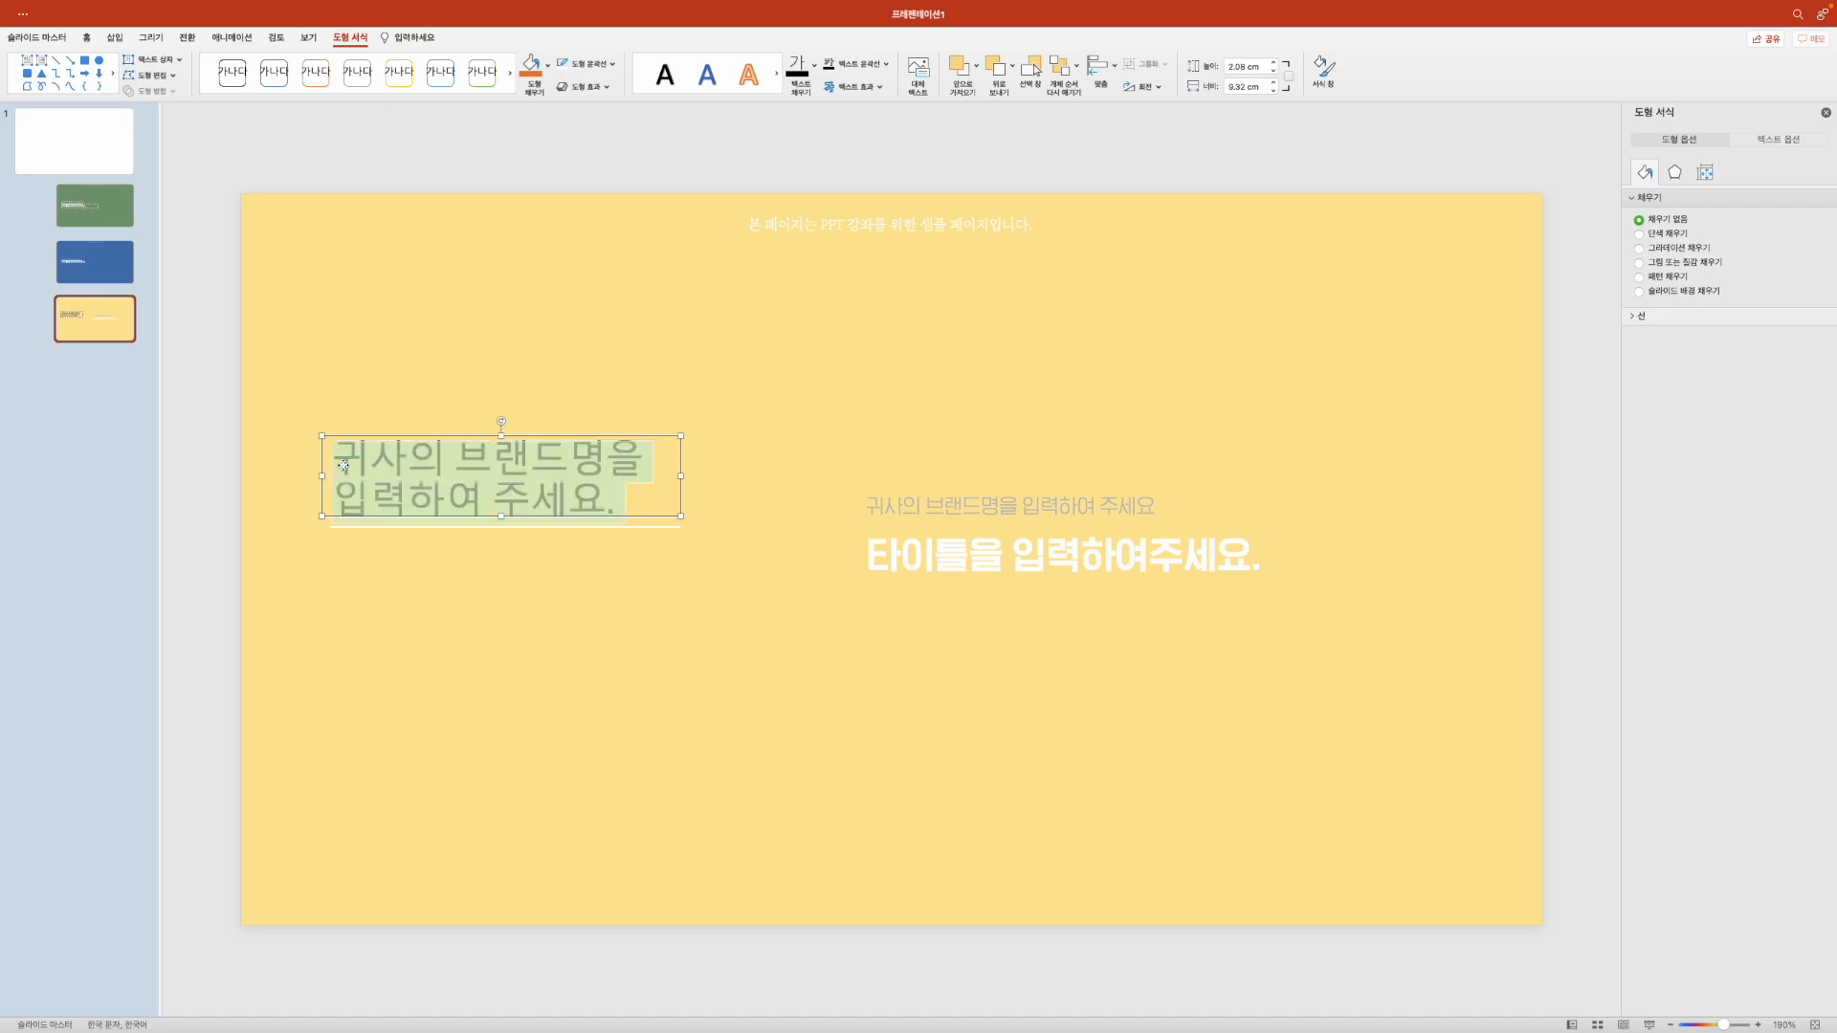
left_click(87, 37)
left_click(349, 64)
mouse_move(383, 226)
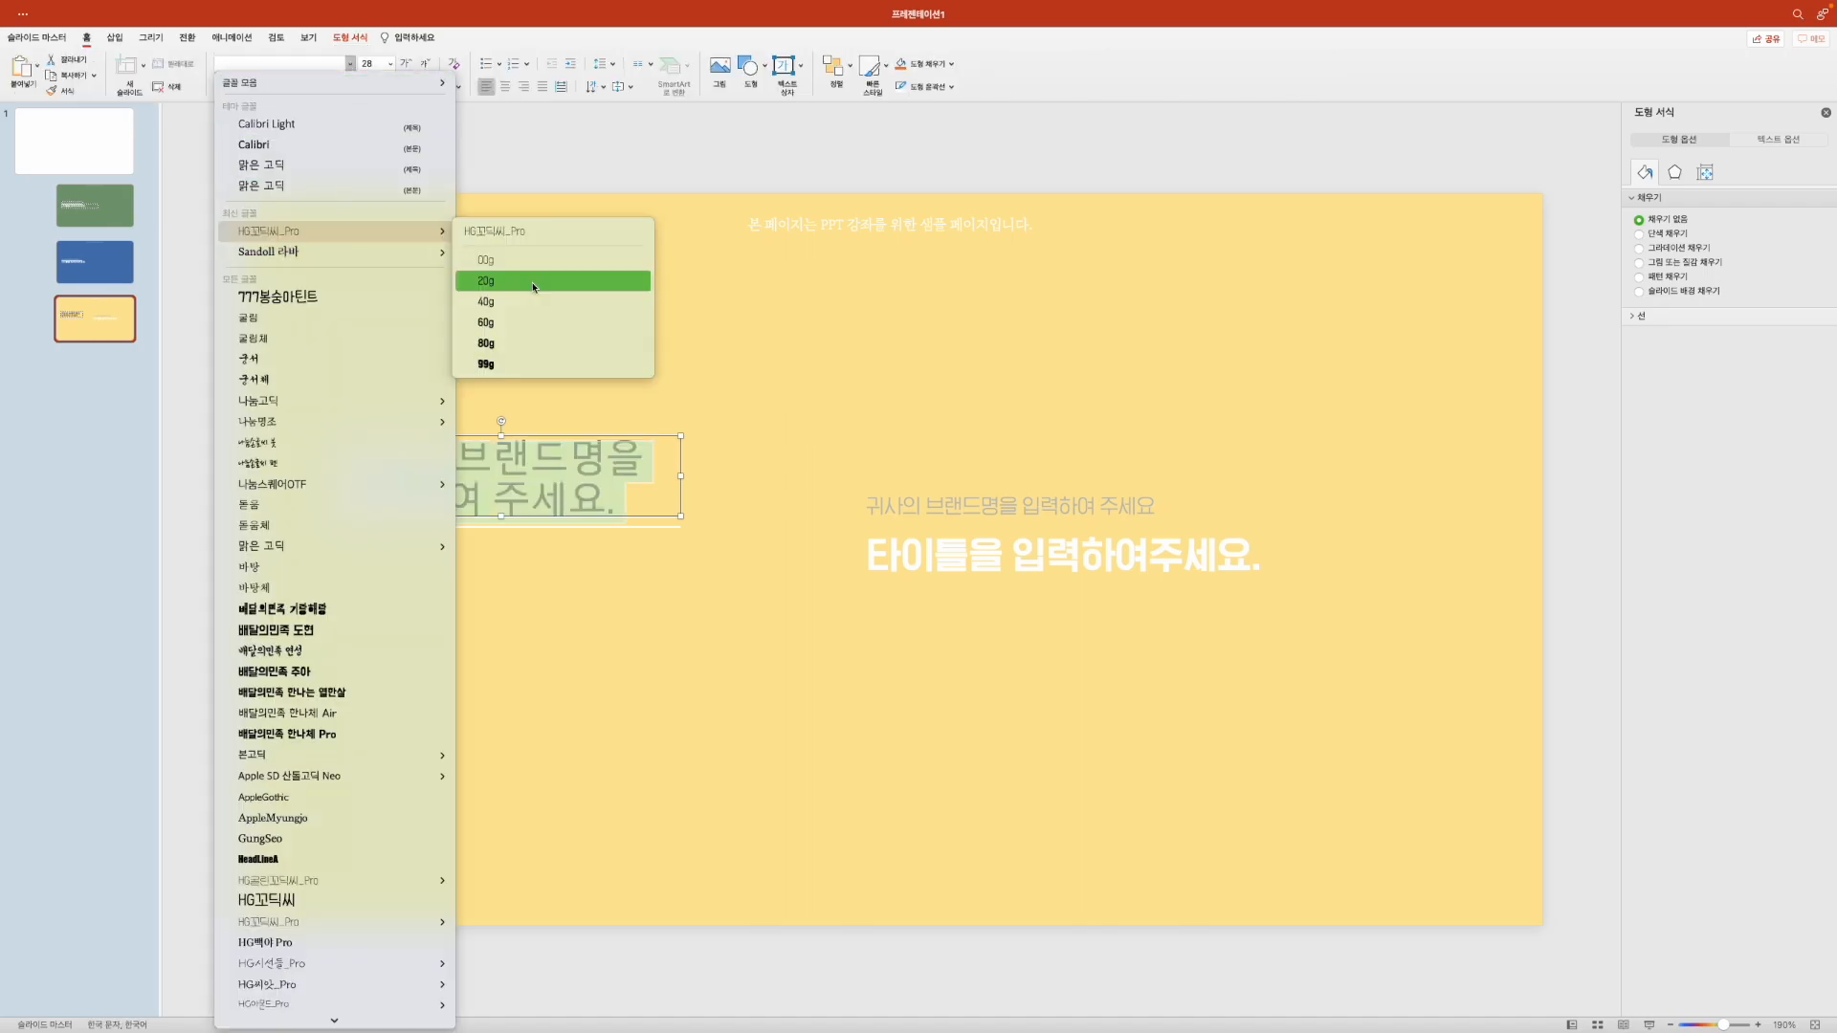
left_click(533, 280)
left_click(368, 63)
type("15")
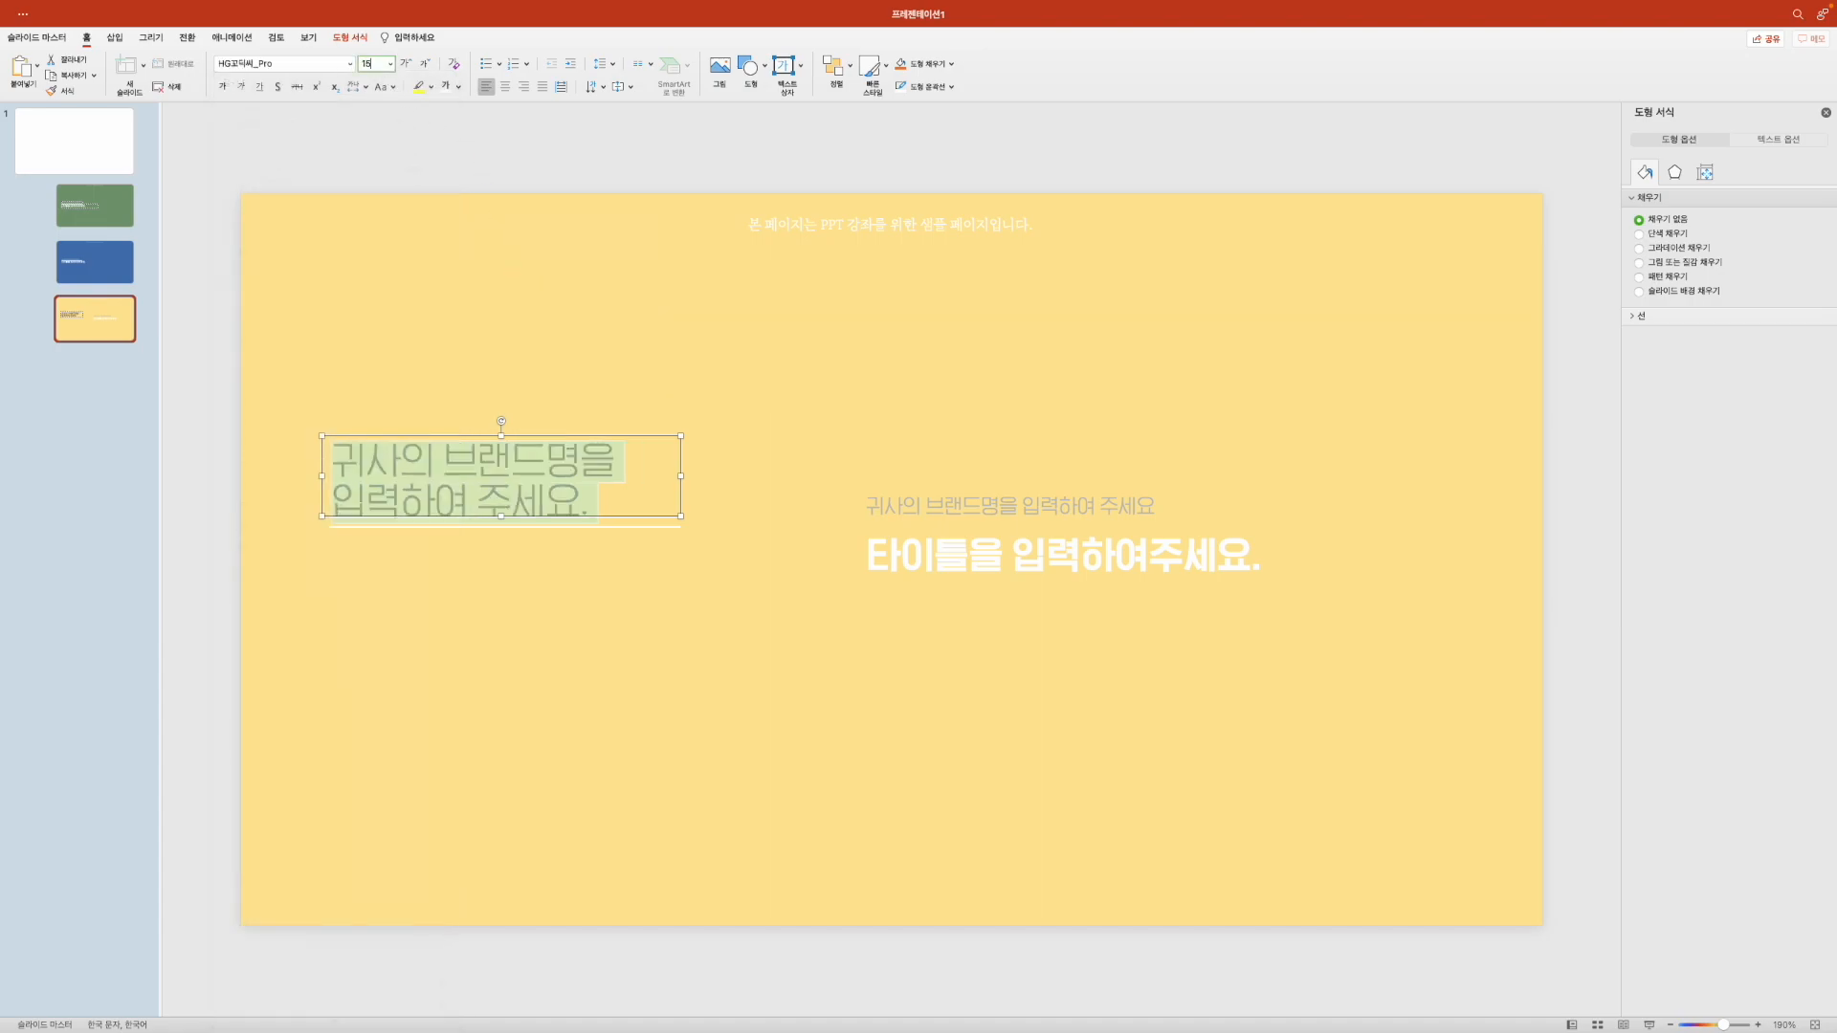
key("Return")
left_click(459, 86)
left_click(462, 177)
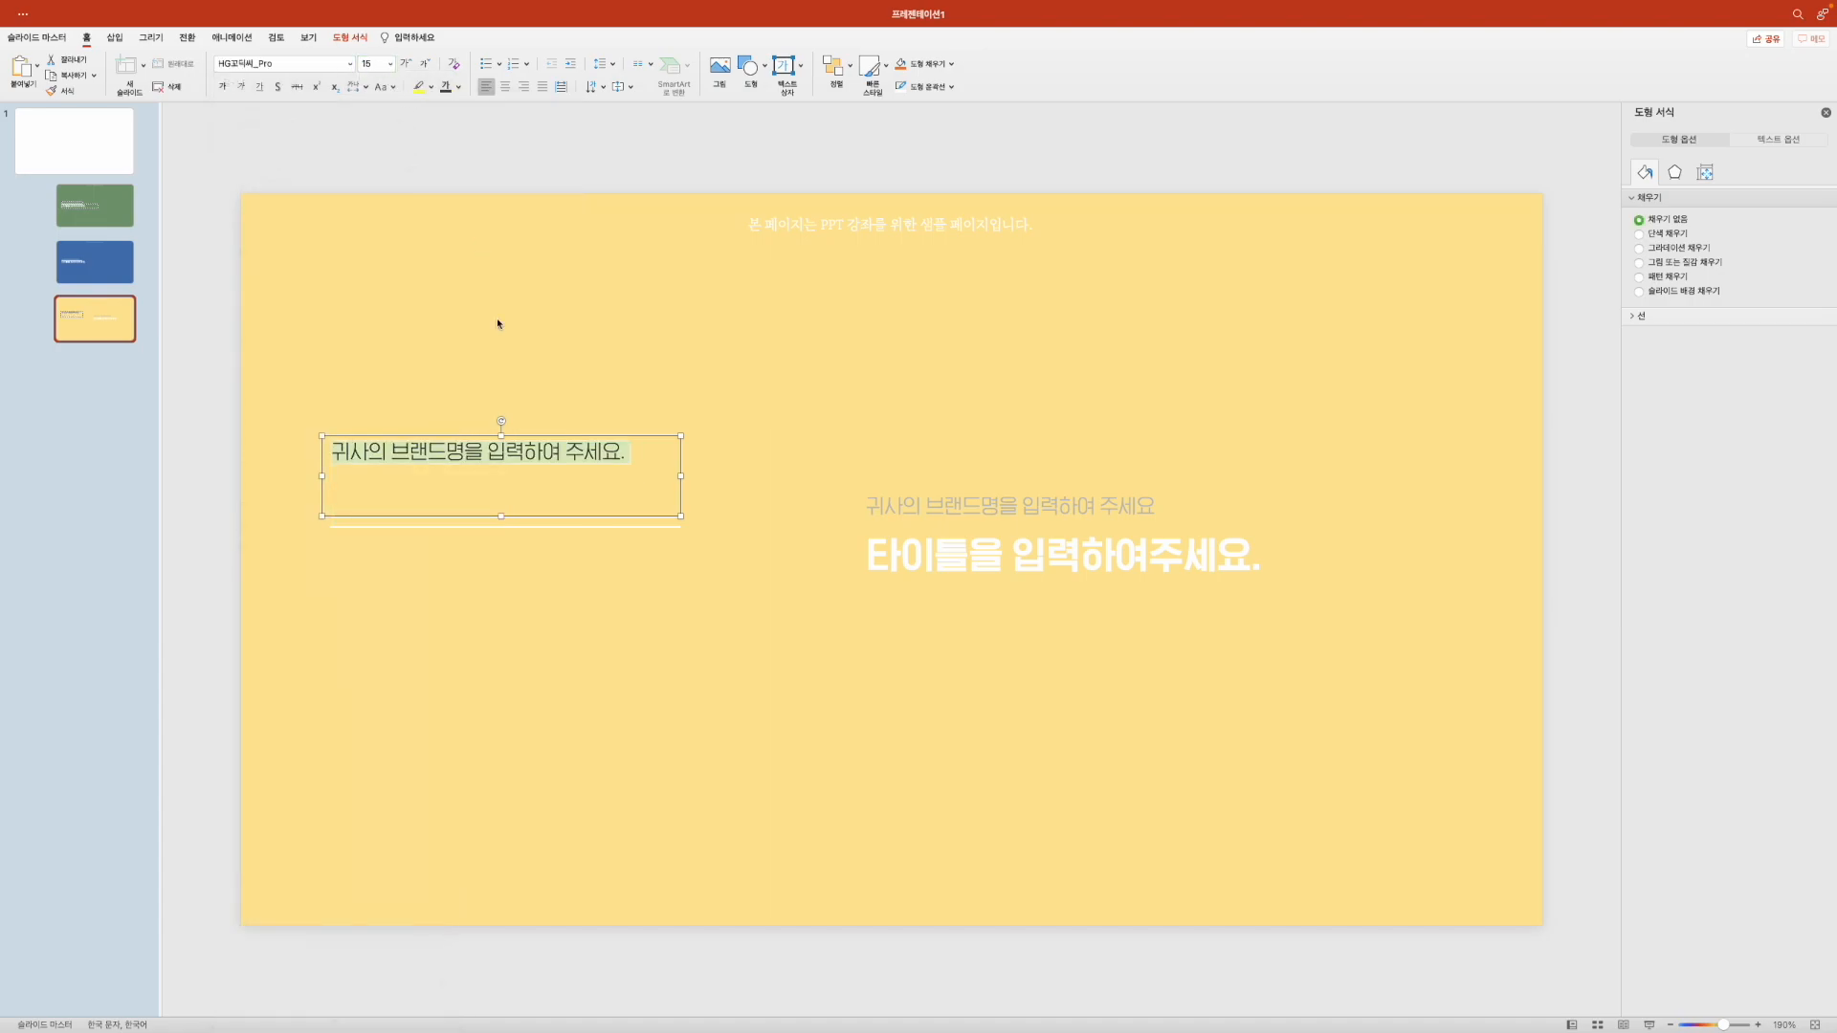
Align the brand prompt vertically to the middle and shorten its placeholder to a single-line height just above the white line
left_click(620, 86)
left_click(640, 153)
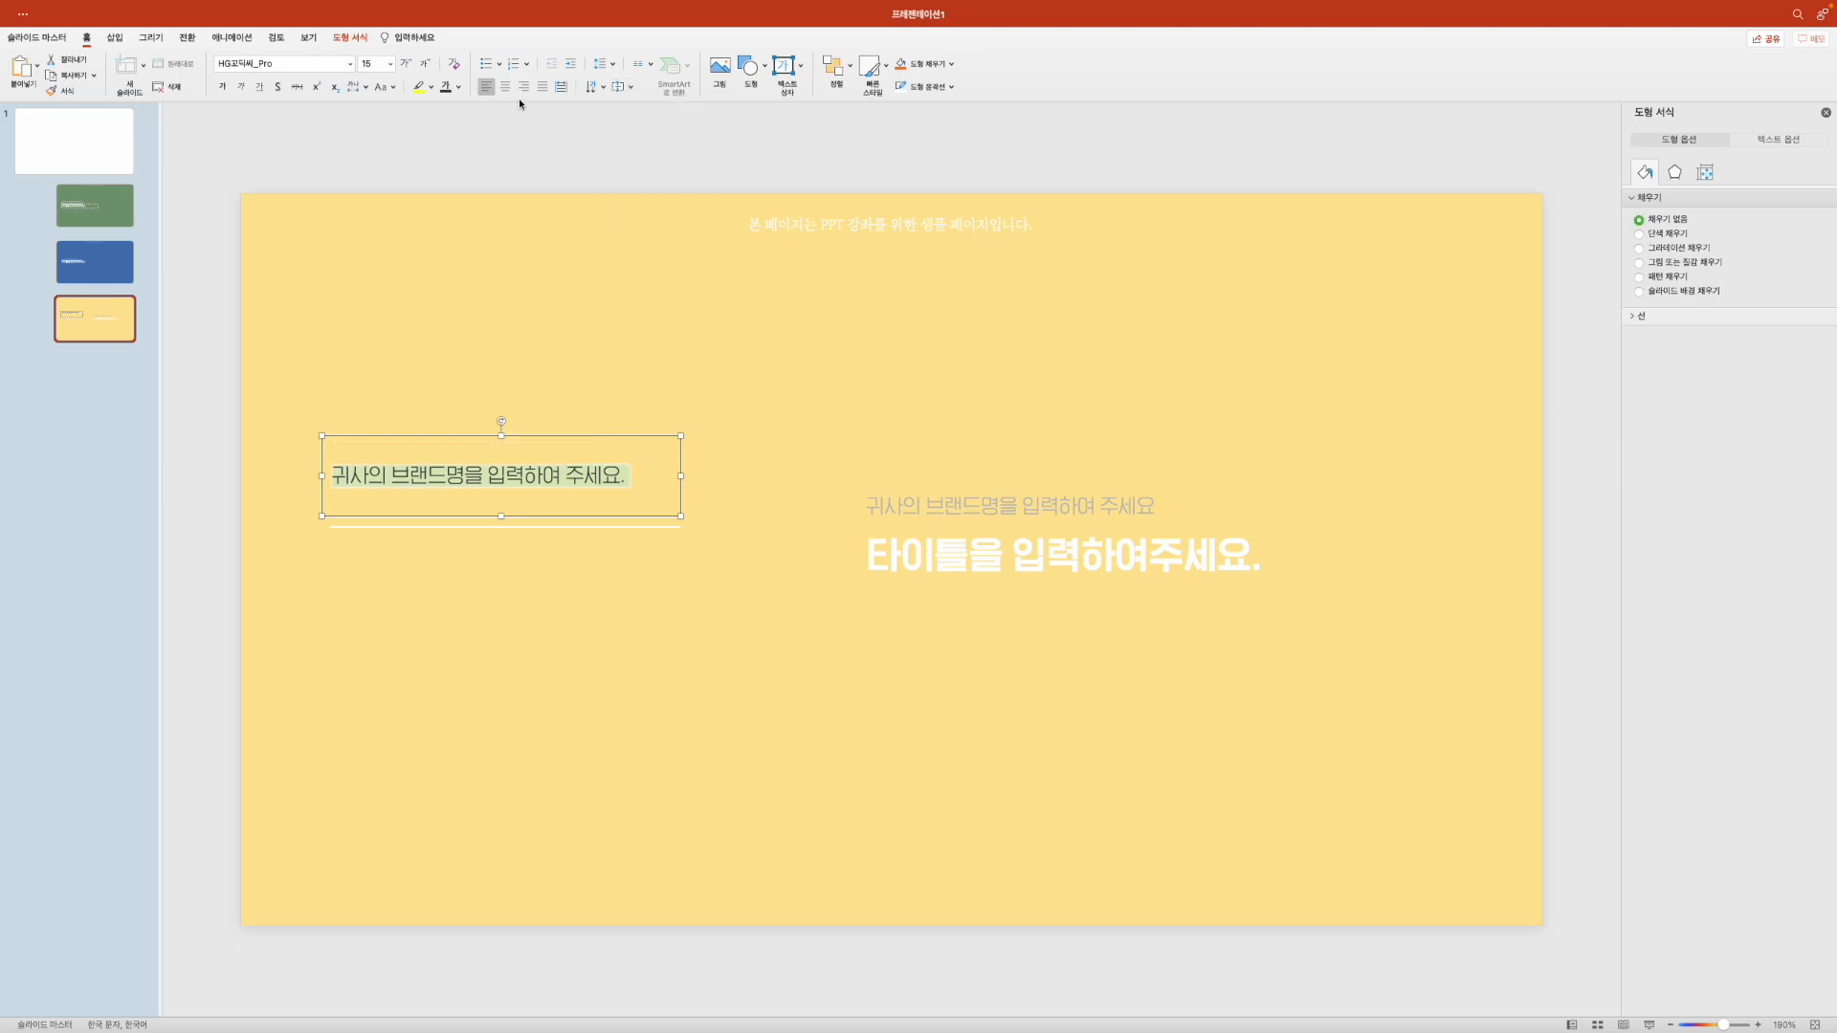
left_click_drag(501, 436, 501, 480)
left_click(533, 410)
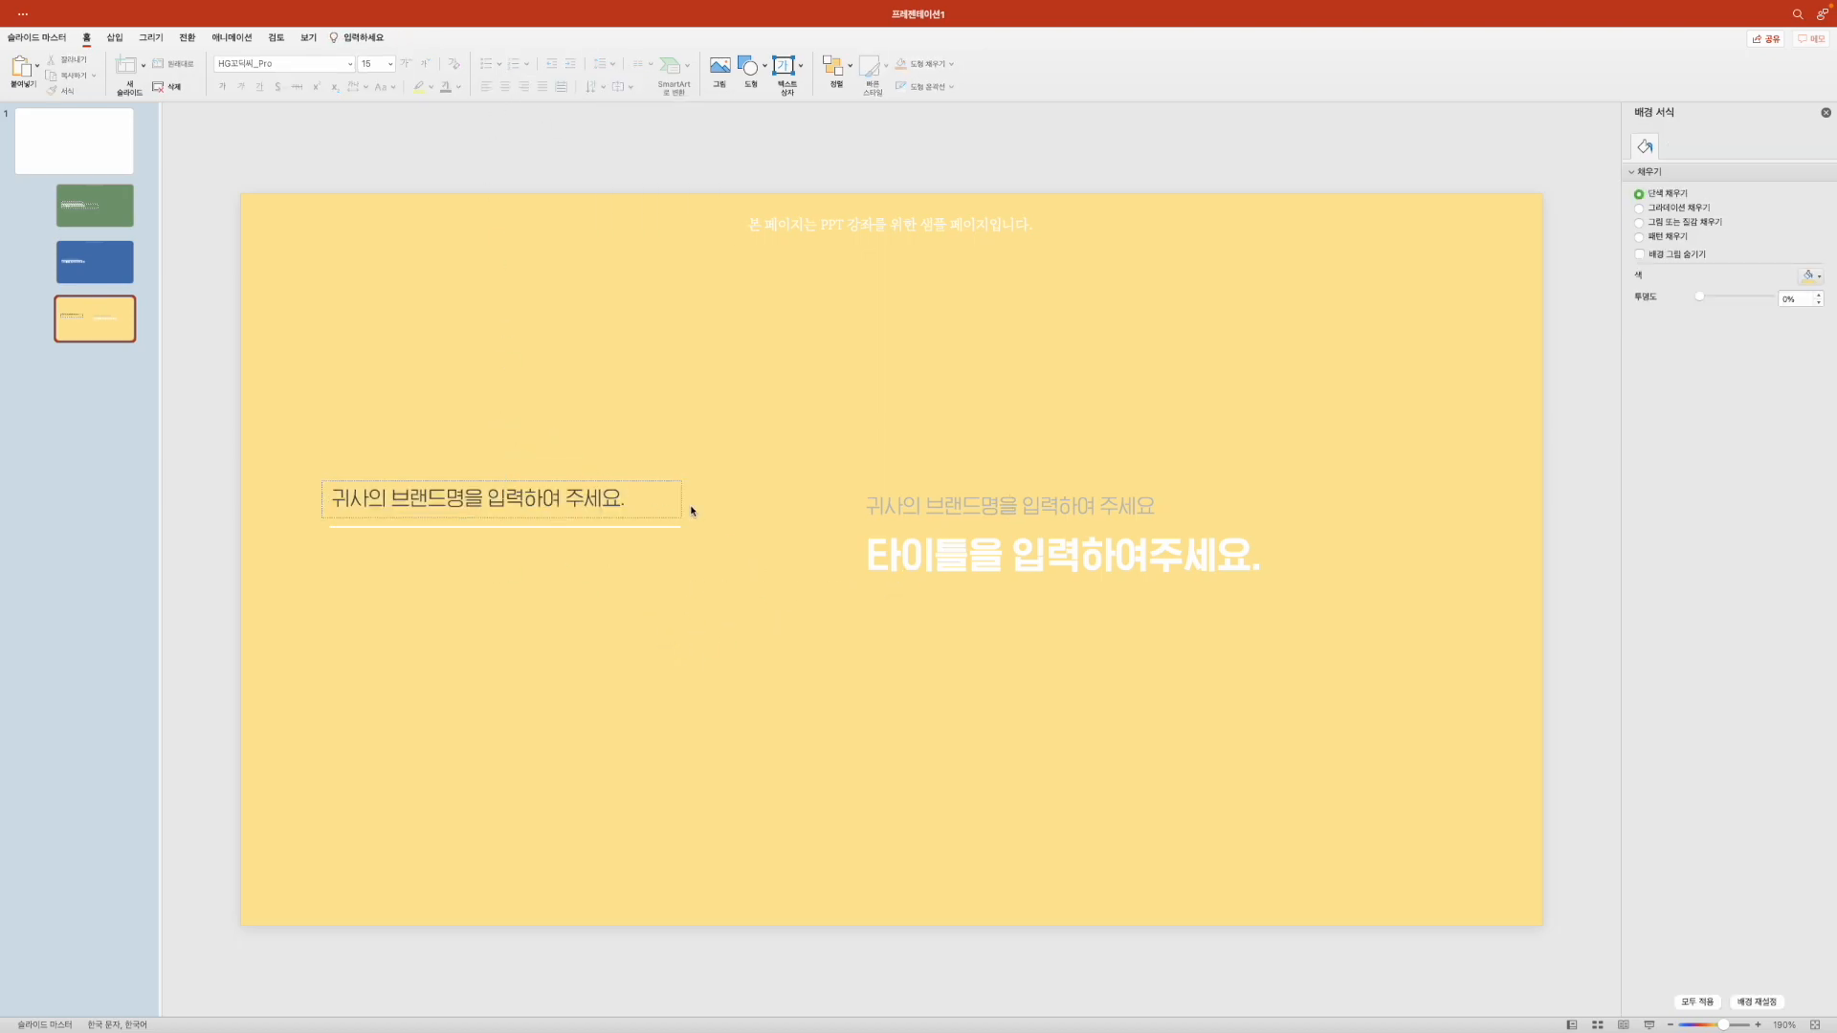
Copy the brand placeholder below the white line and make it a heavy size 24 prompt reading "타이틀을 입력하여 주세요."
left_click(604, 517)
key("super+c")
key("super+v")
left_click_drag(609, 534, 595, 572)
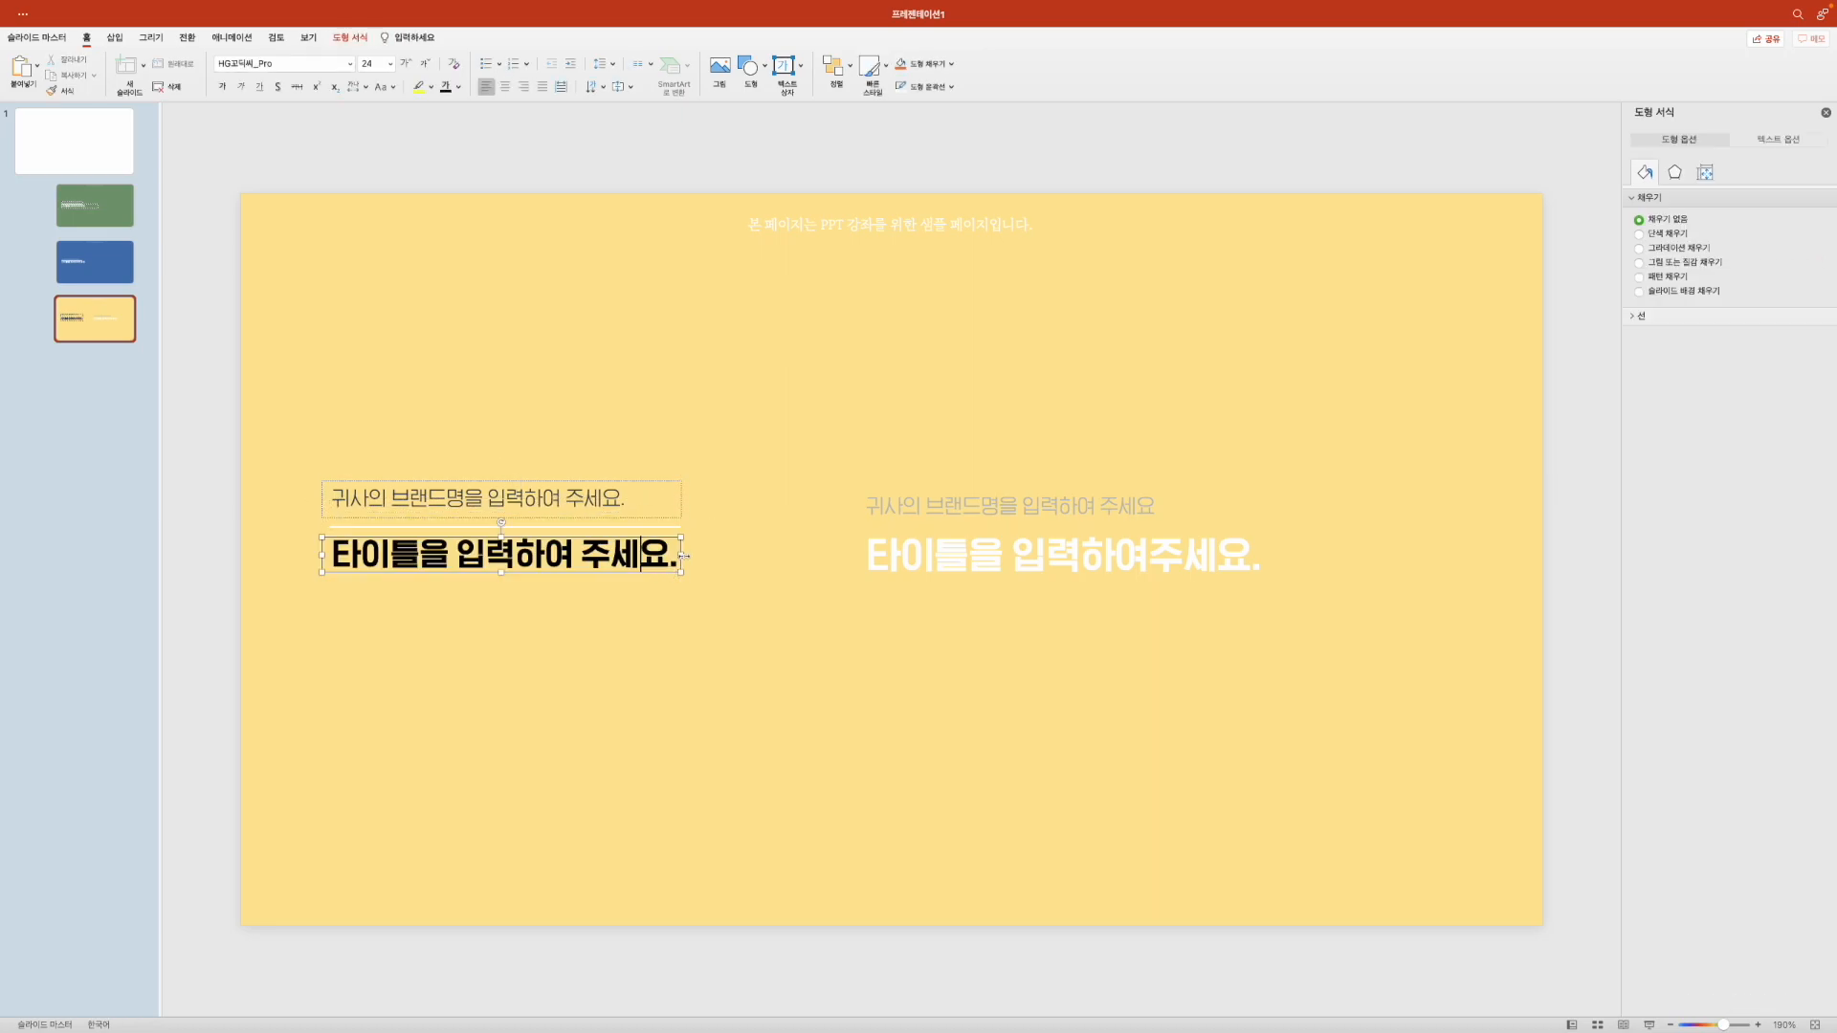
Enlarge the title placeholder so it extends past the white line's end and leaves room around the text
left_click_drag(683, 555, 772, 556)
left_click_drag(546, 574, 546, 590)
left_click(751, 369)
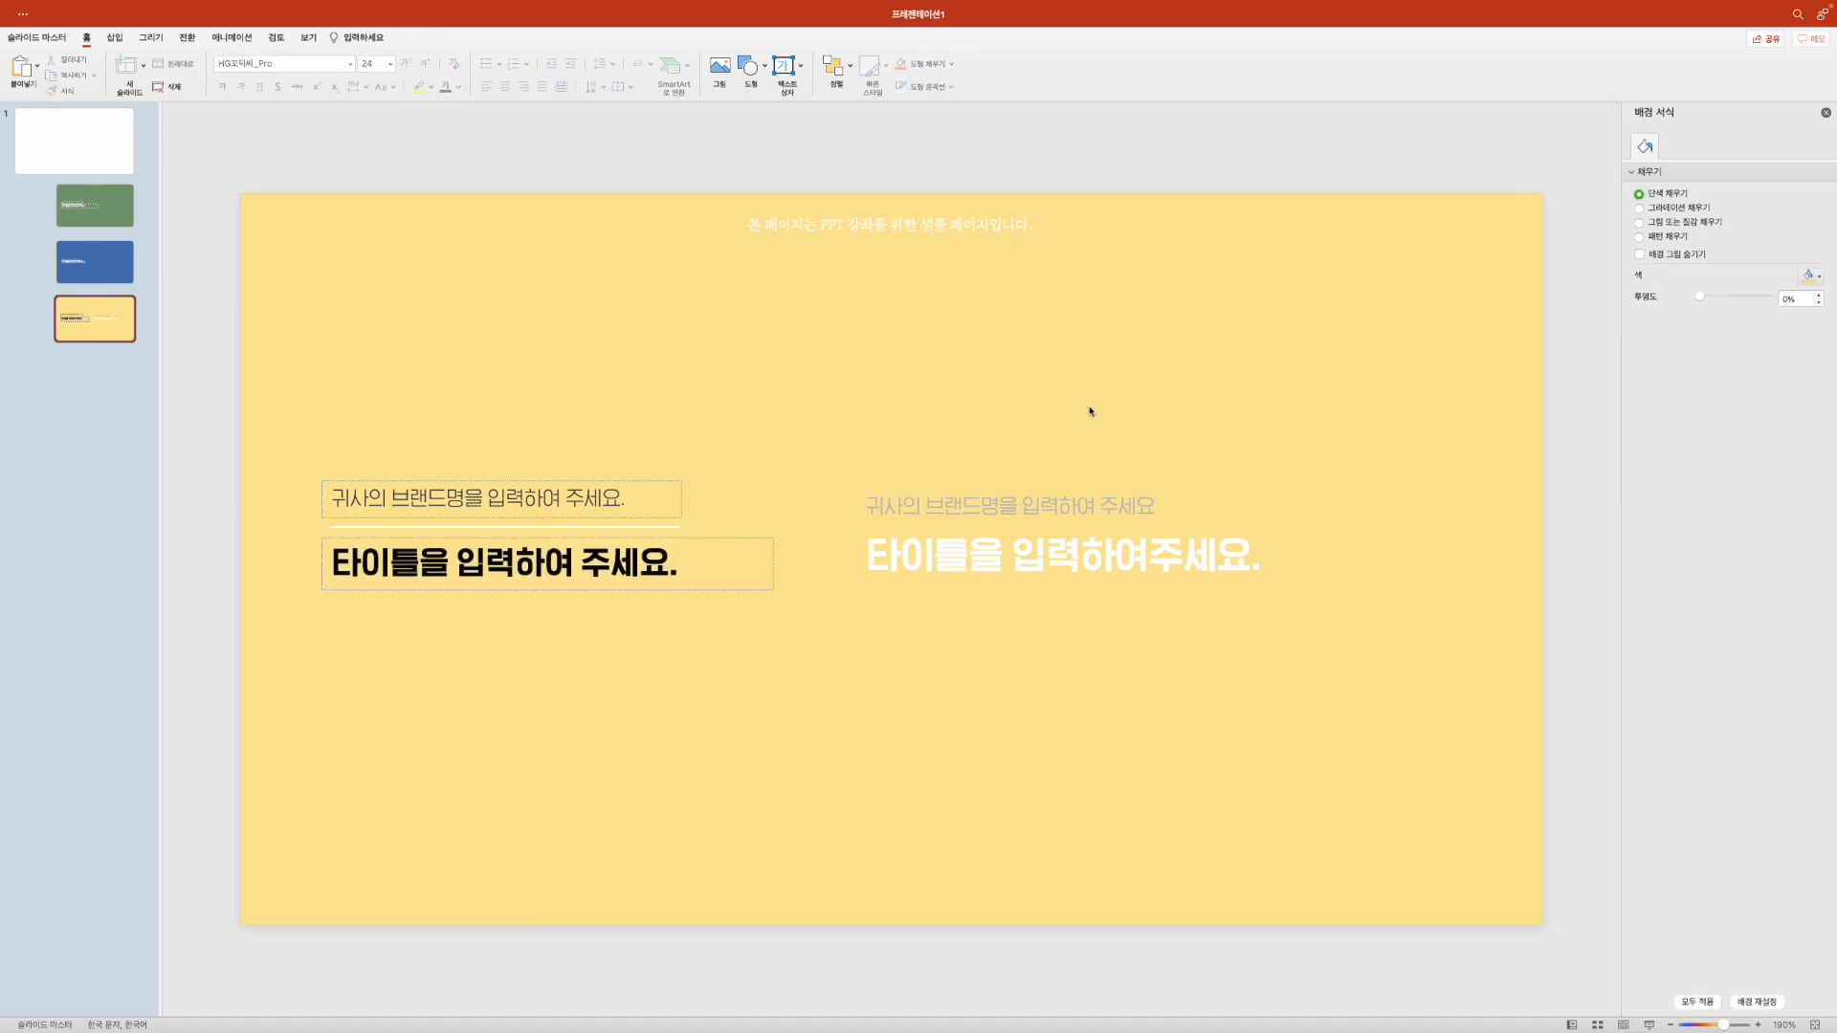
Delete the old brand and title text boxes from the yellow layout and close the slide master view
left_click(1098, 572)
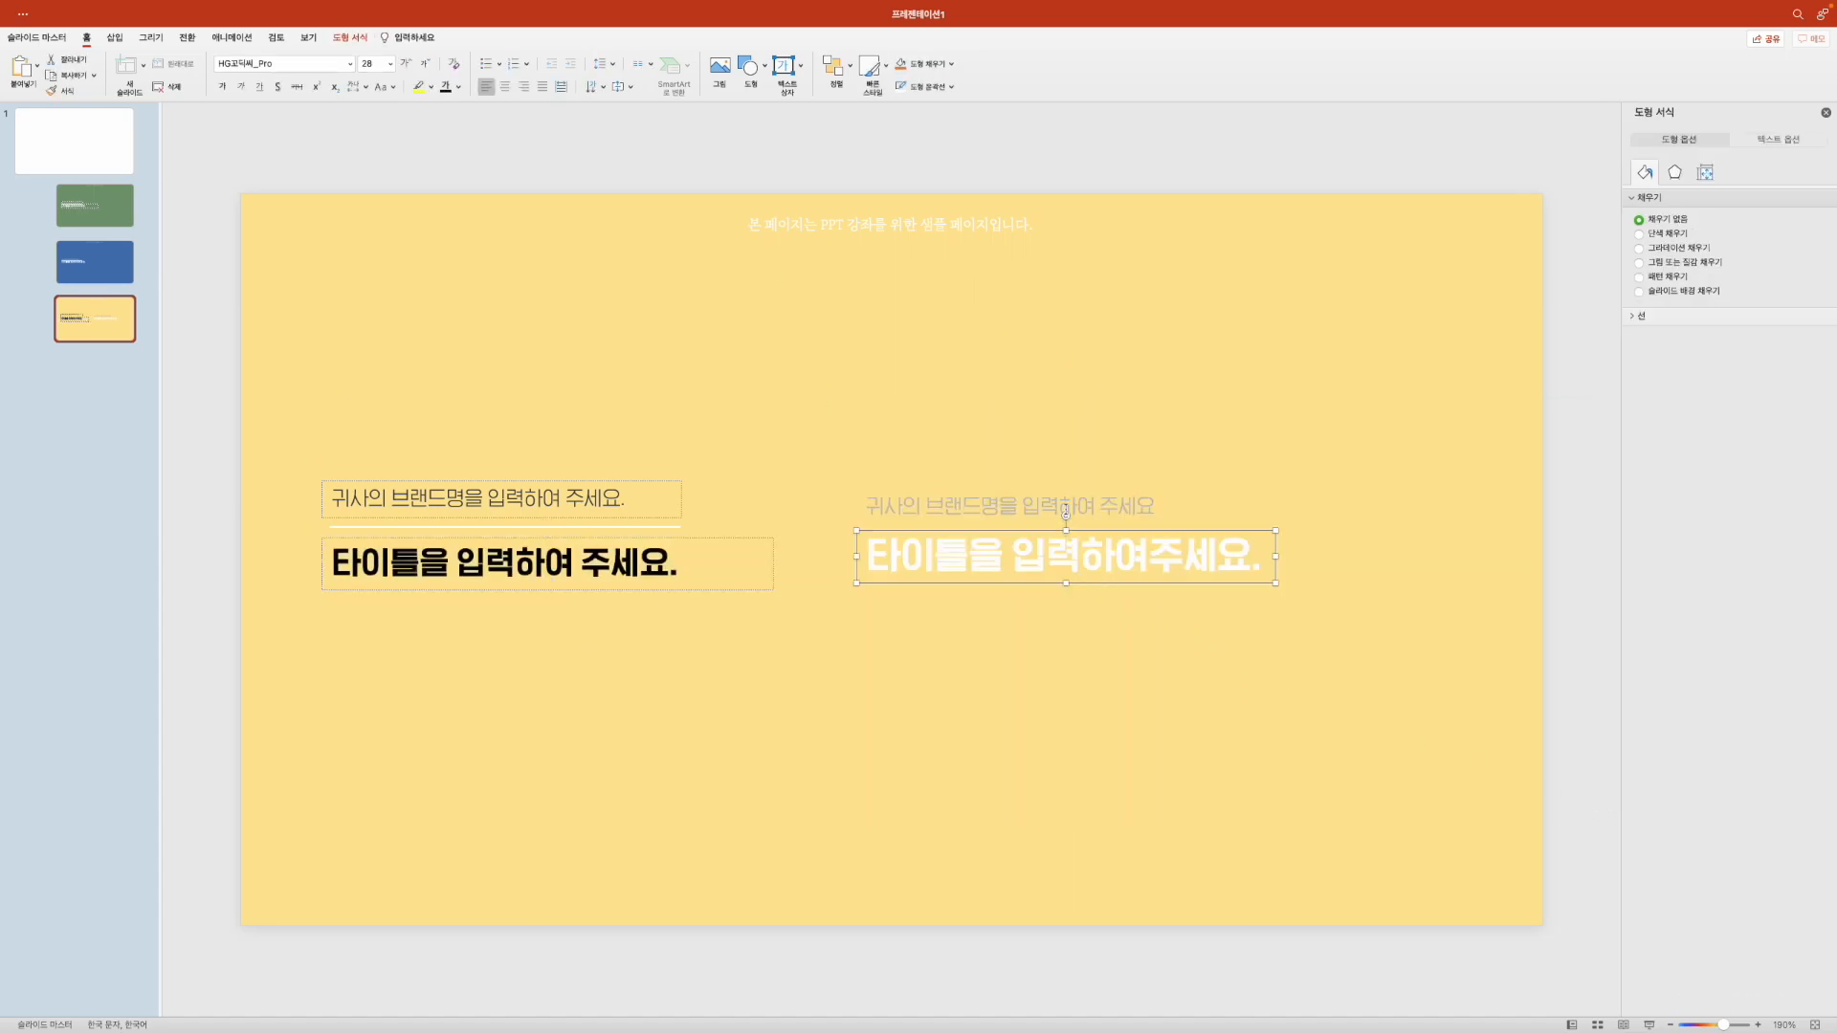
right_click(1062, 505)
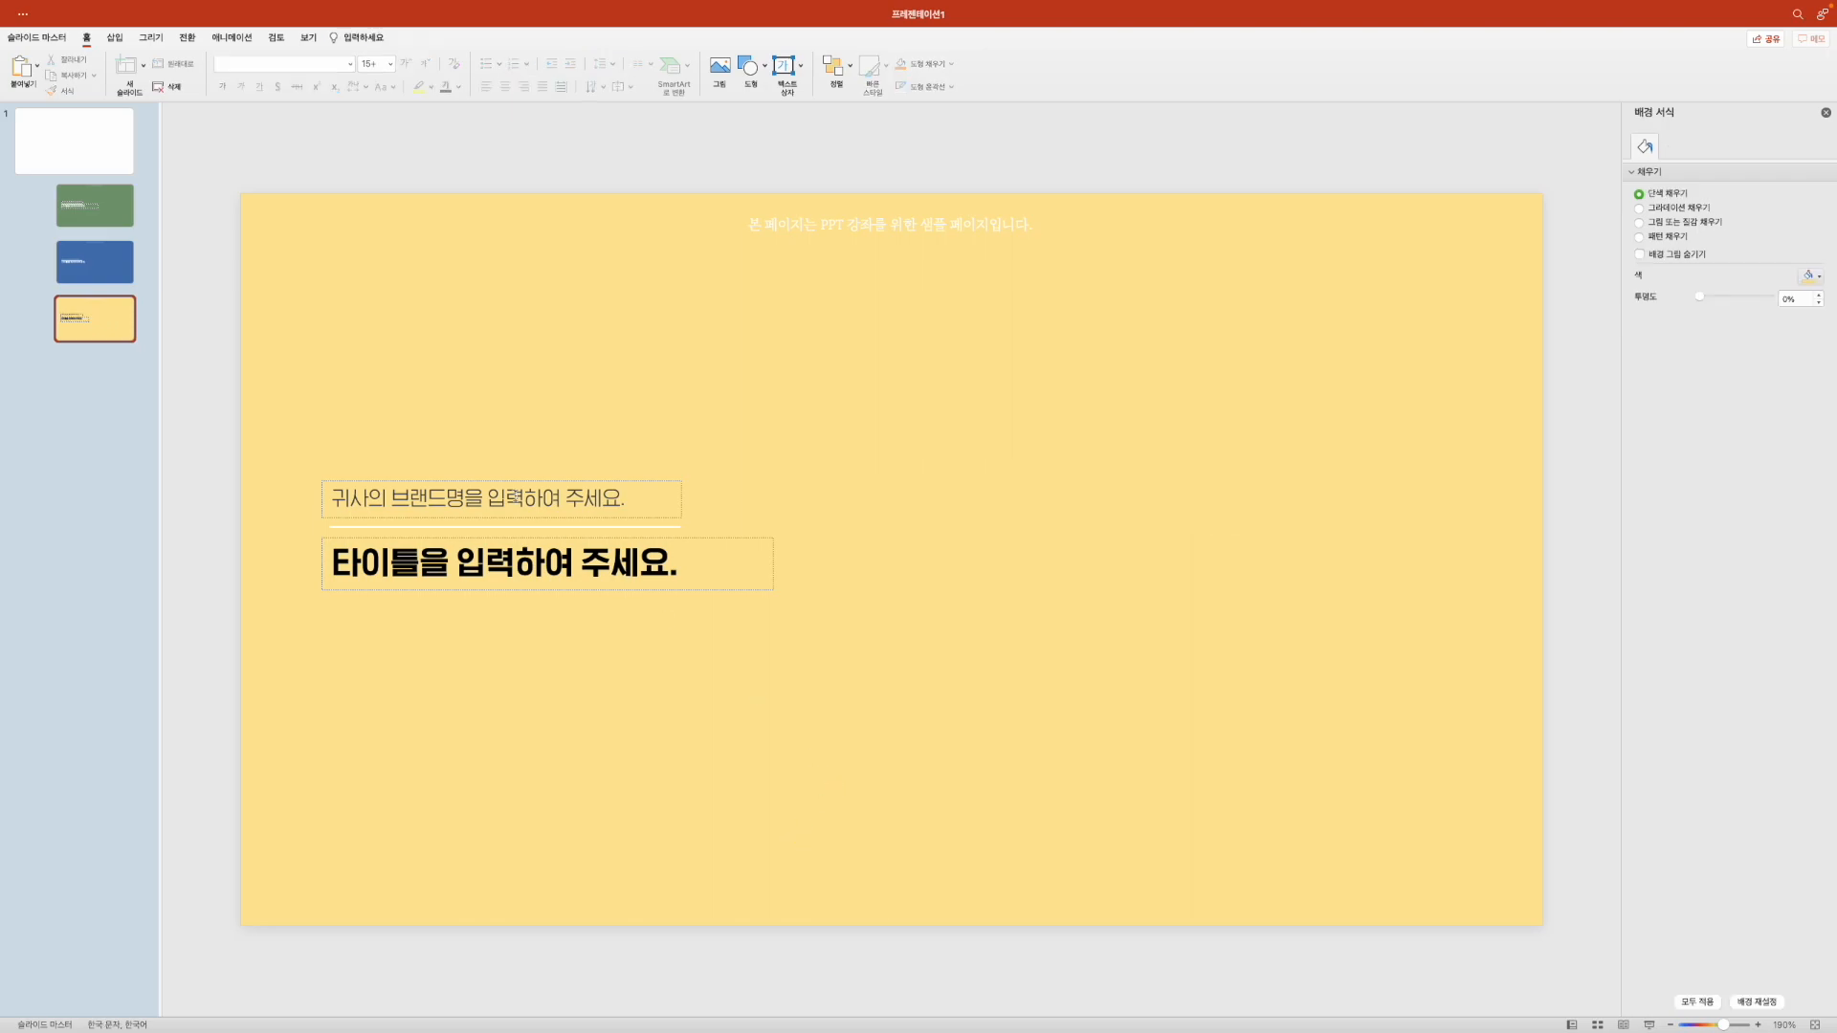
left_click(46, 38)
left_click(523, 70)
Add a third slide after the blue one and apply the yellow "2_제목 슬라이드" layout to it
left_click(51, 333)
right_click(51, 333)
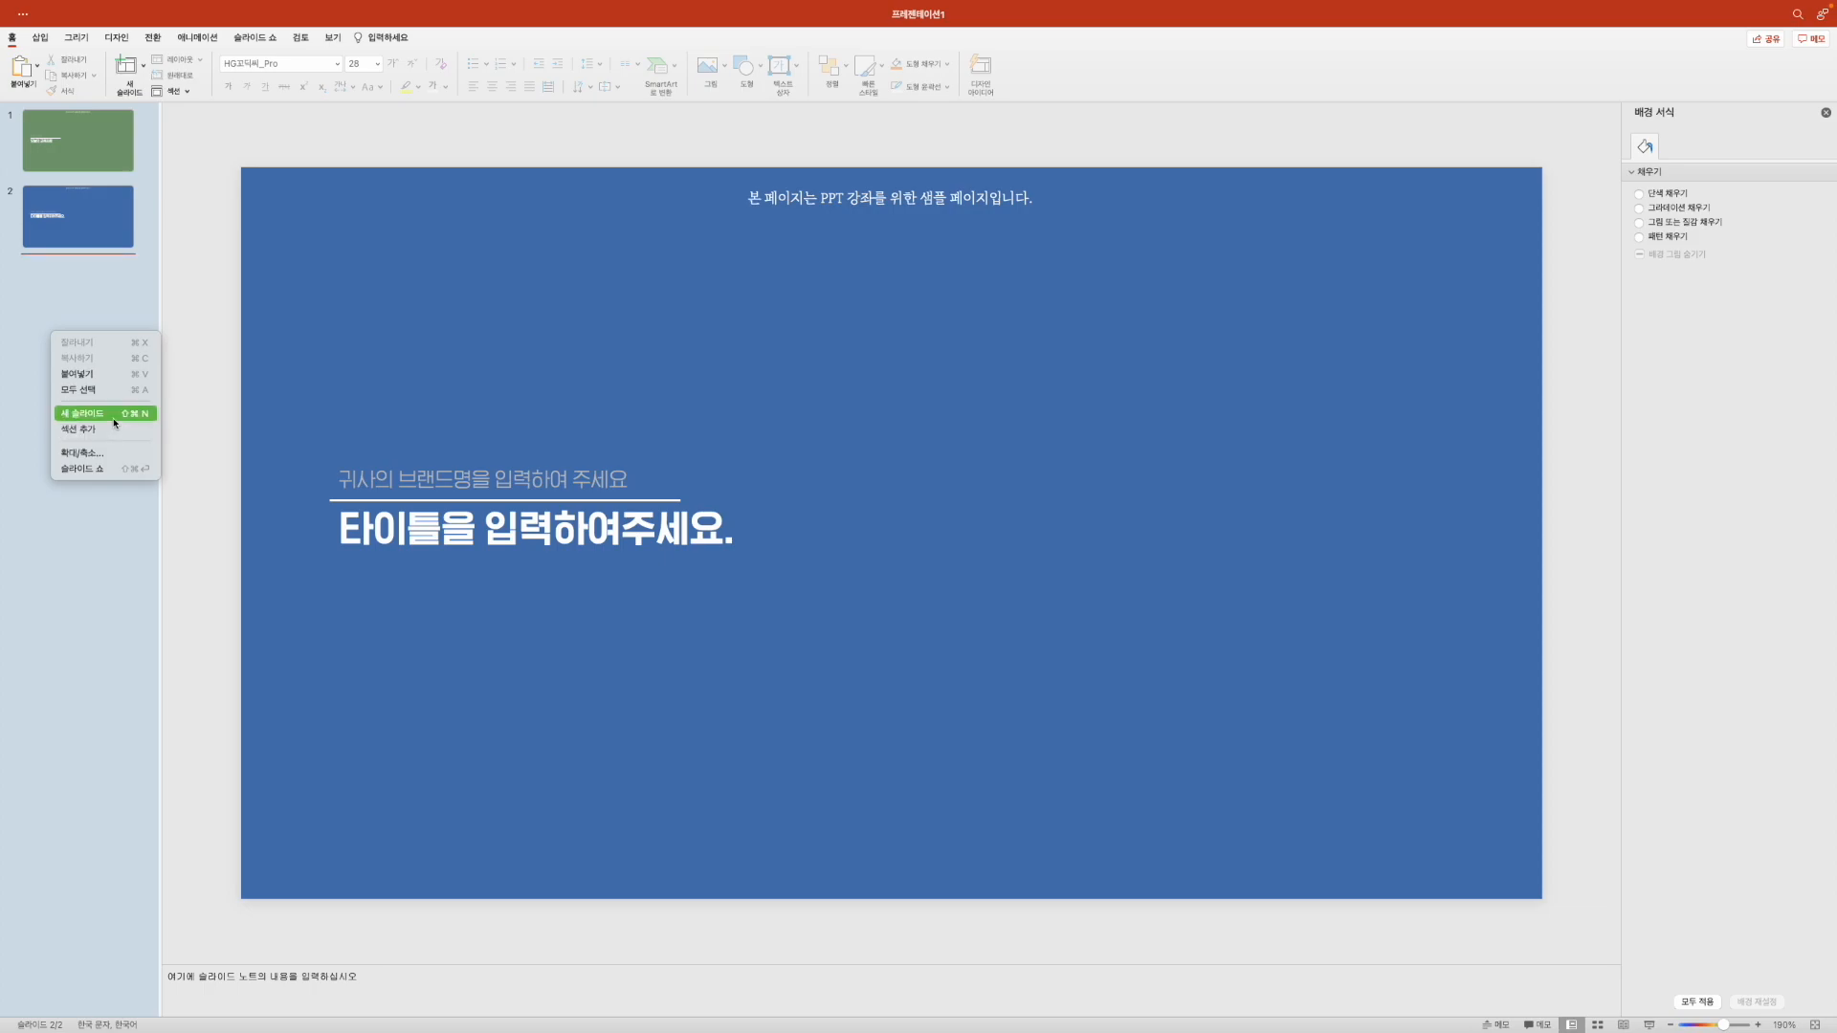
left_click(113, 415)
left_click(178, 59)
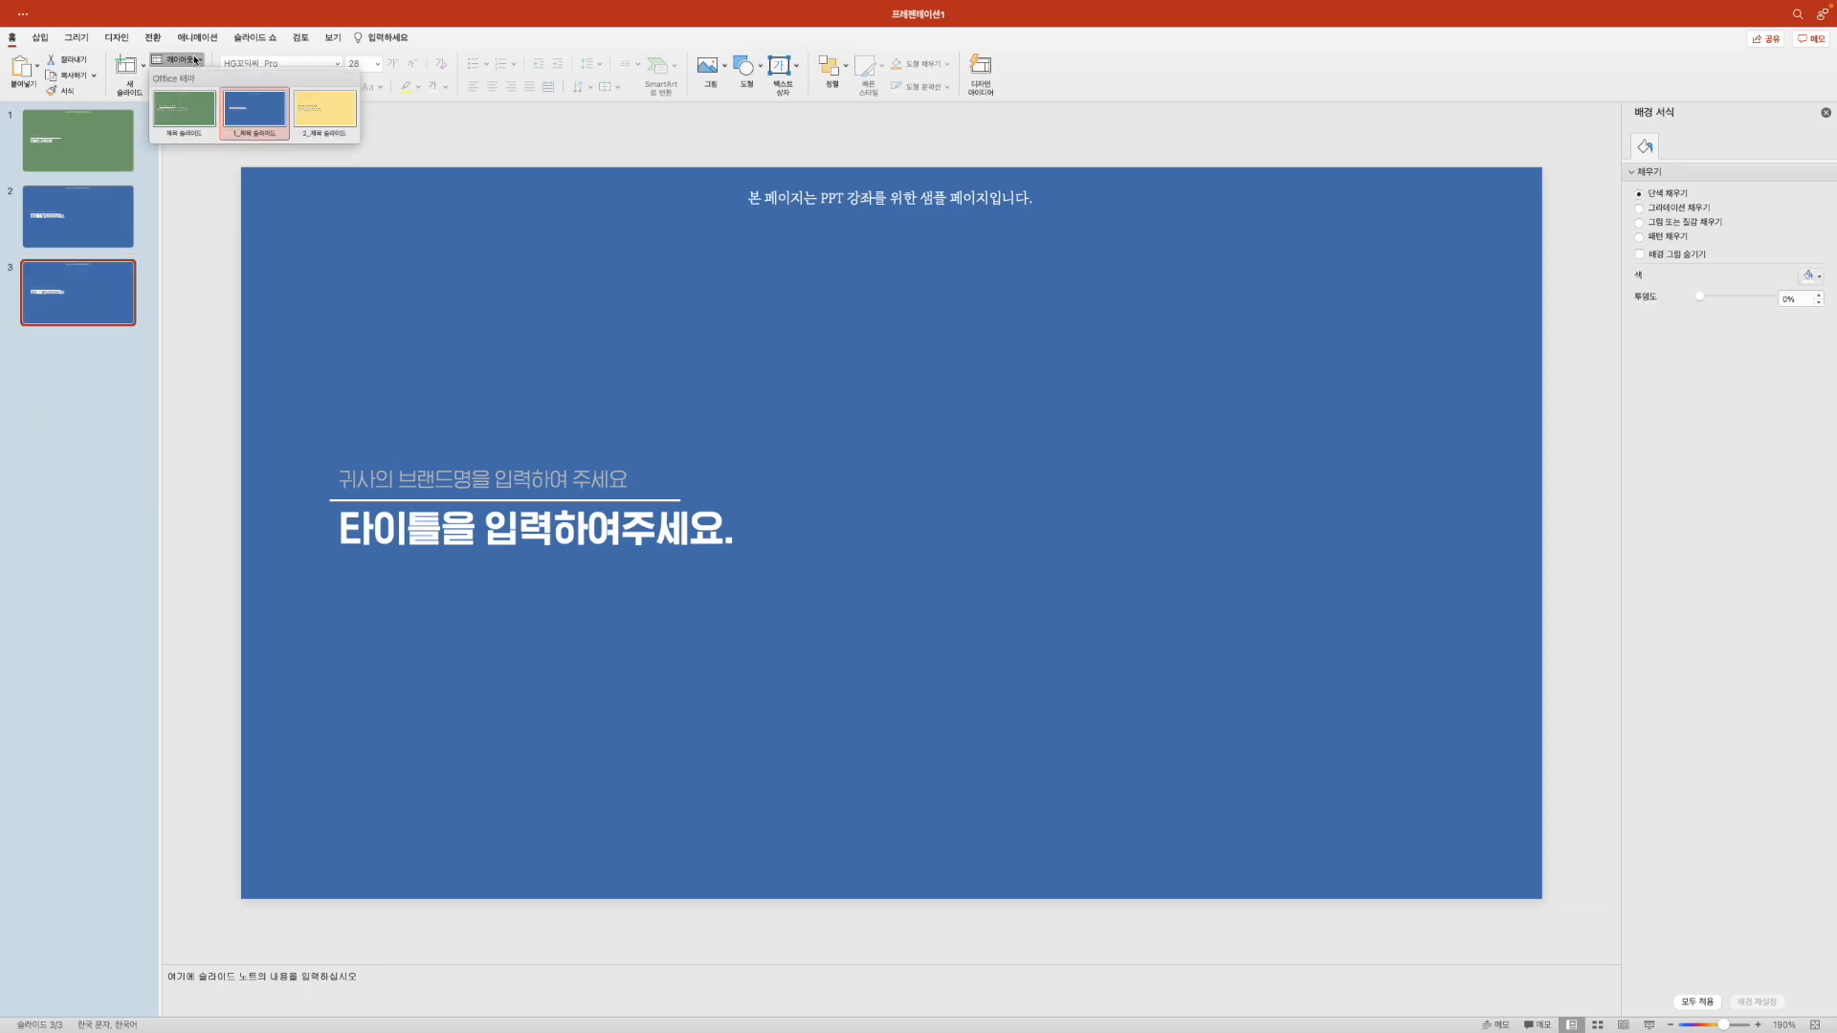
left_click(309, 123)
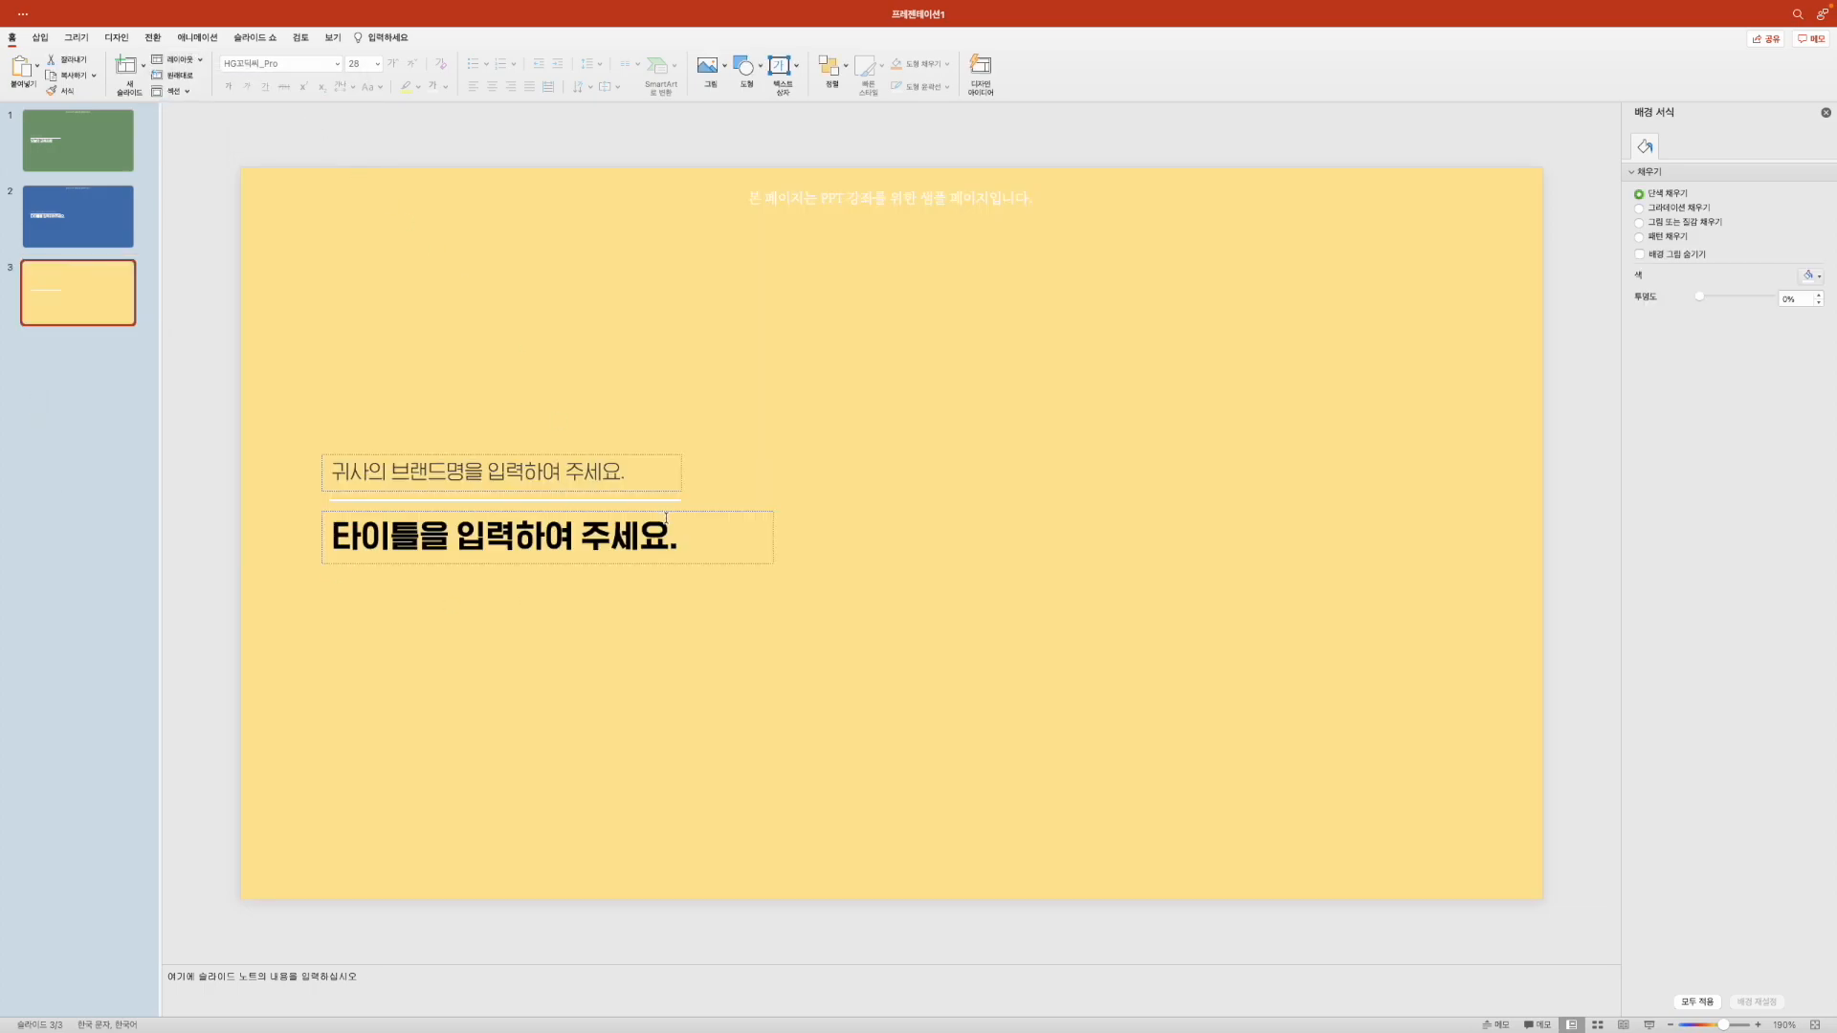
Compare how the brand and title texts can be edited on the green, blue and yellow slides
left_click(493, 477)
left_click(488, 534)
left_click(88, 145)
left_click(440, 473)
left_click(432, 532)
left_click(102, 301)
left_click(448, 468)
left_click(463, 525)
left_click(308, 365)
left_click(133, 227)
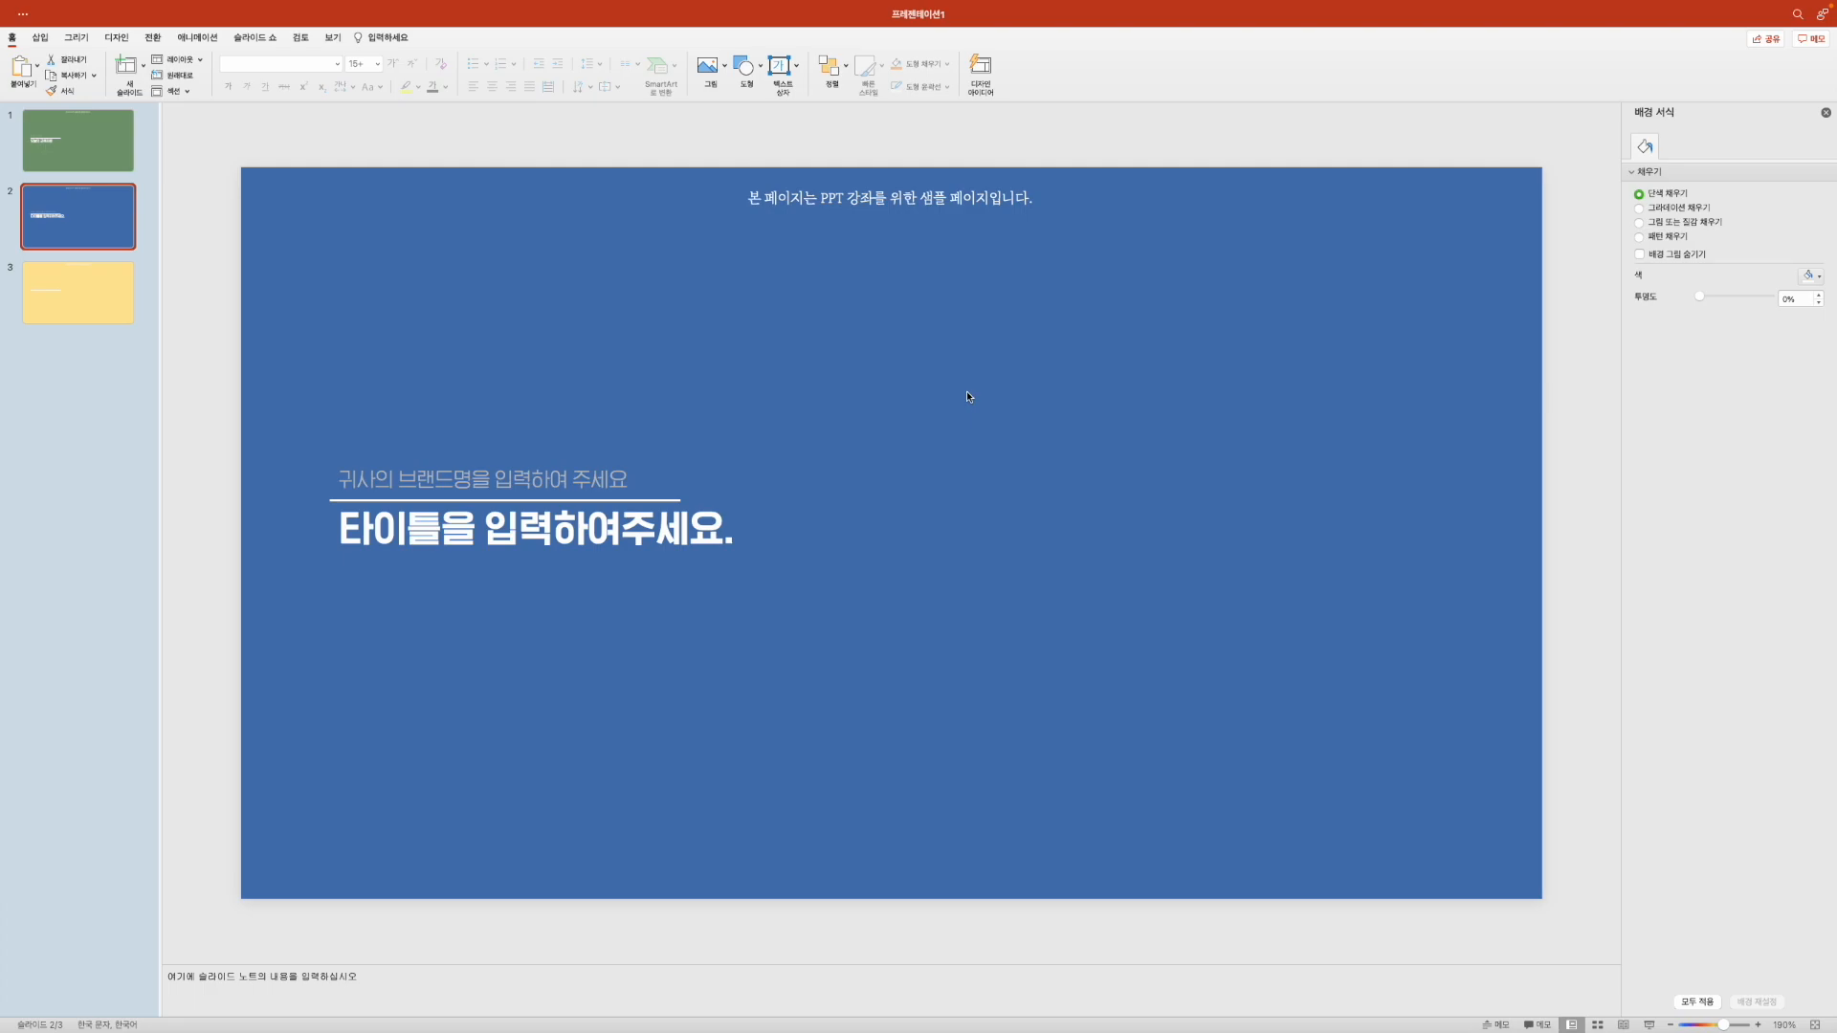
left_click(77, 292)
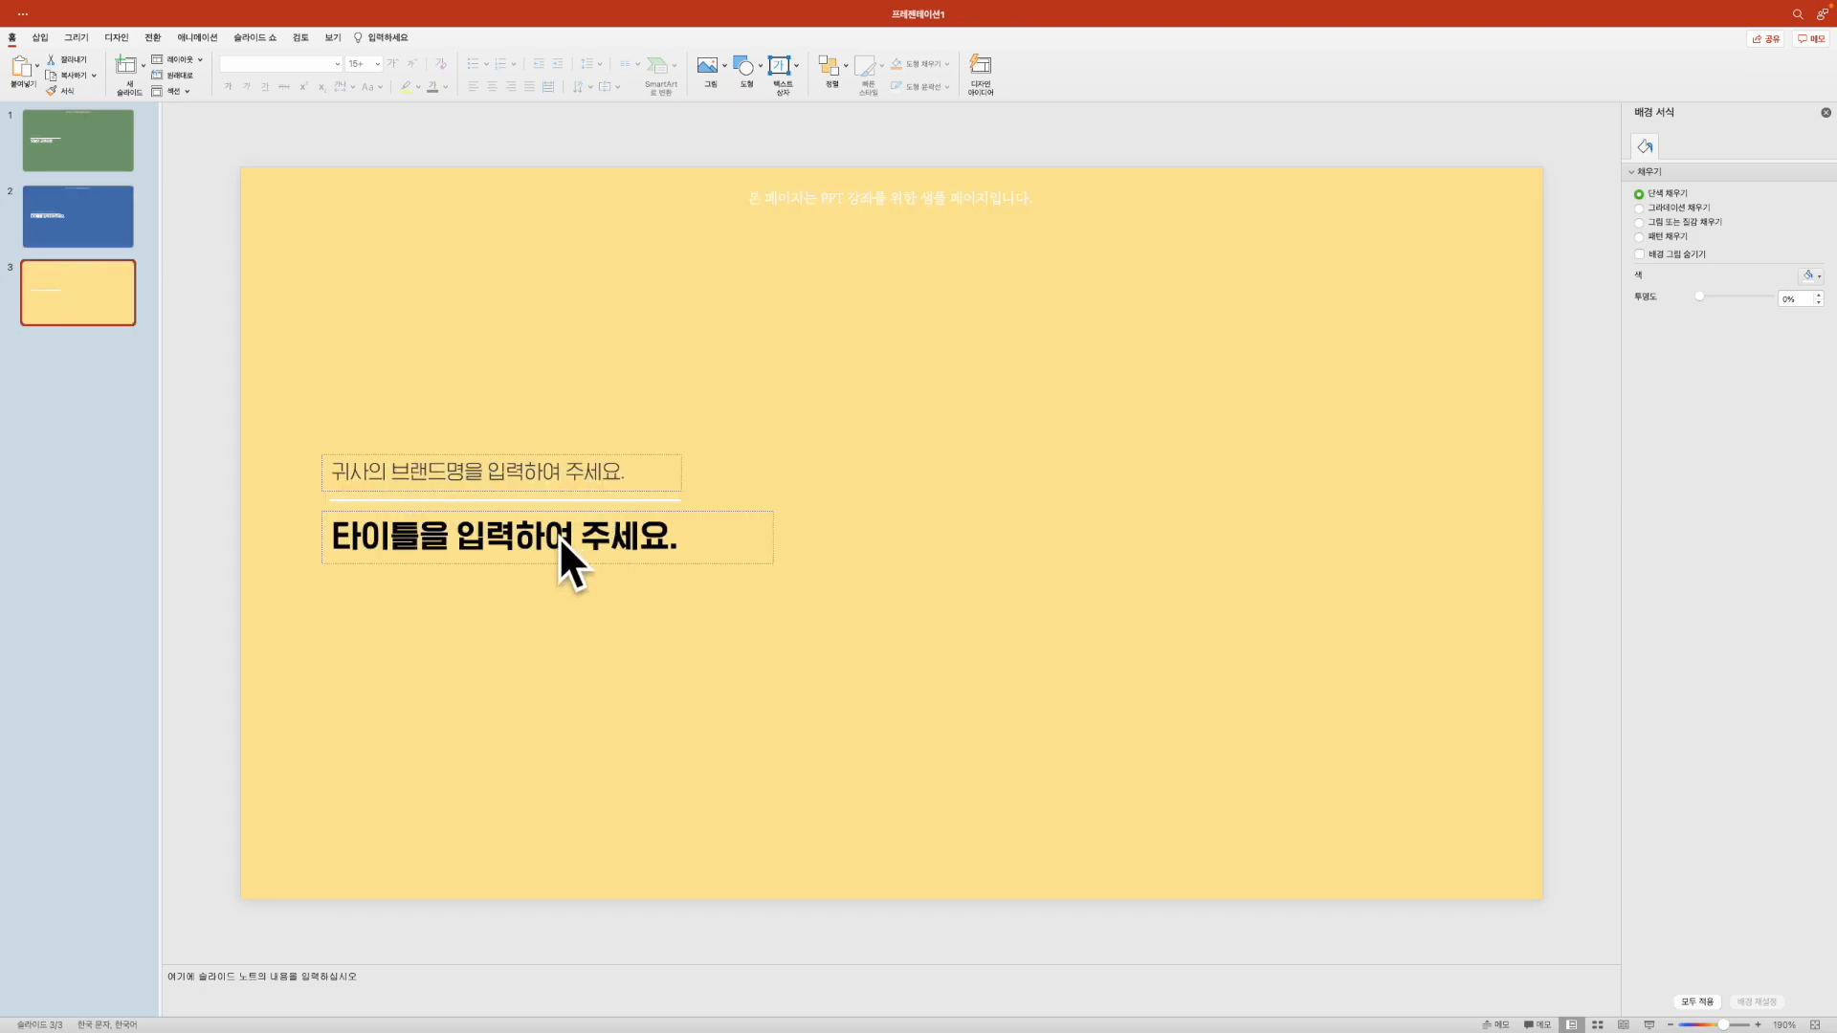